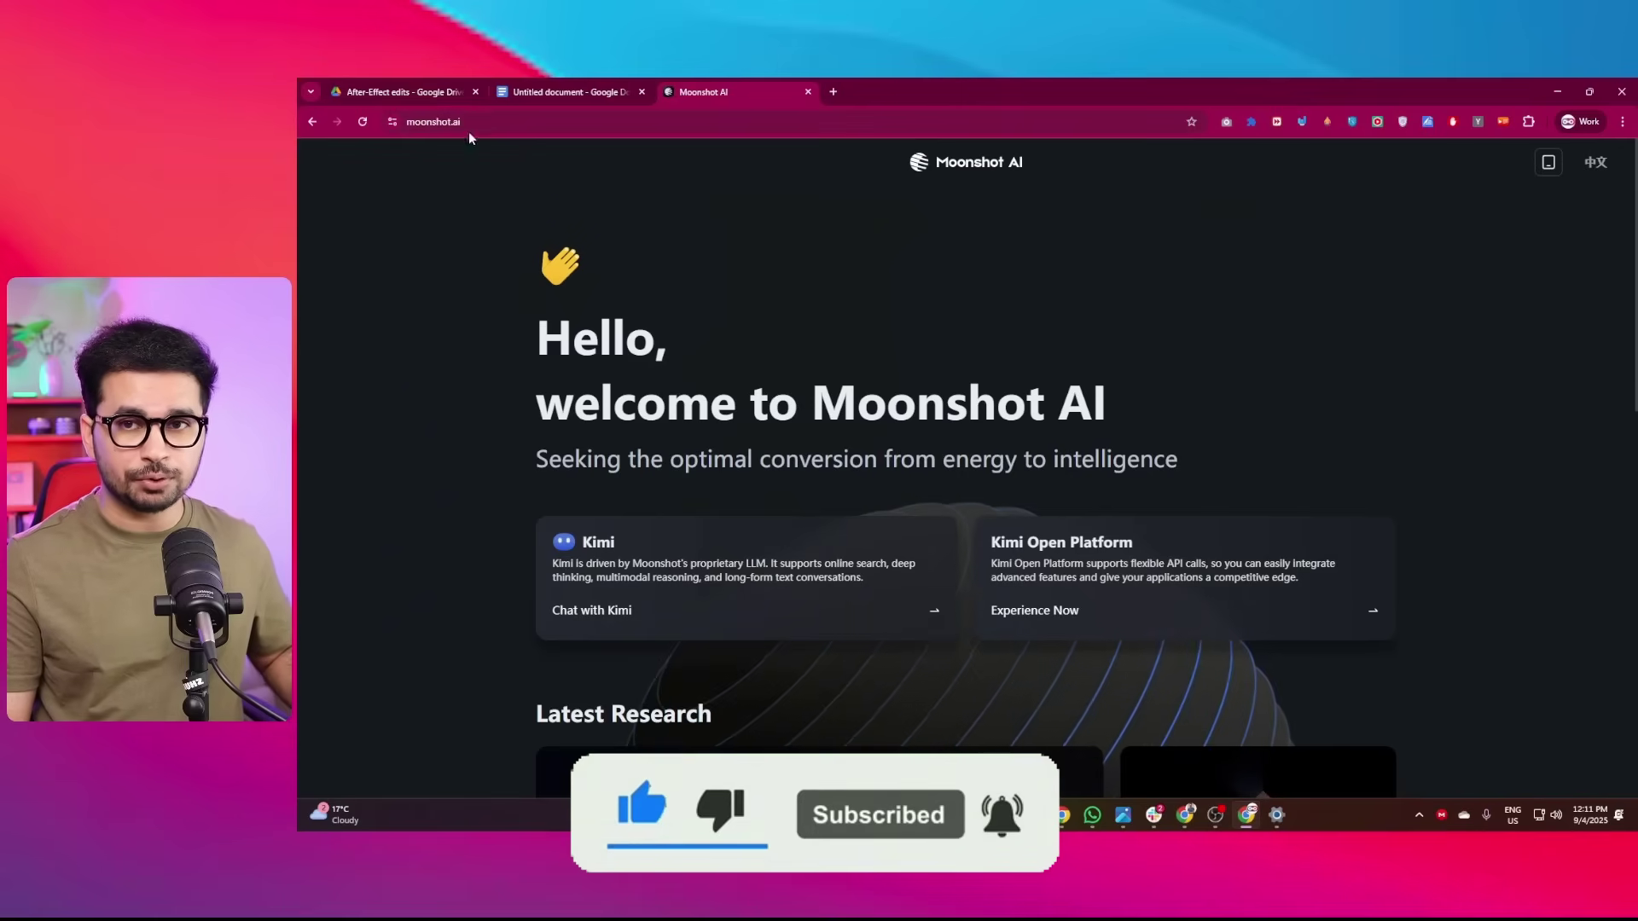
# Open the Kimi chat in a new tab and compare it with the Moonshot AI page
pyautogui.click(443, 122)
pyautogui.click(801, 362)
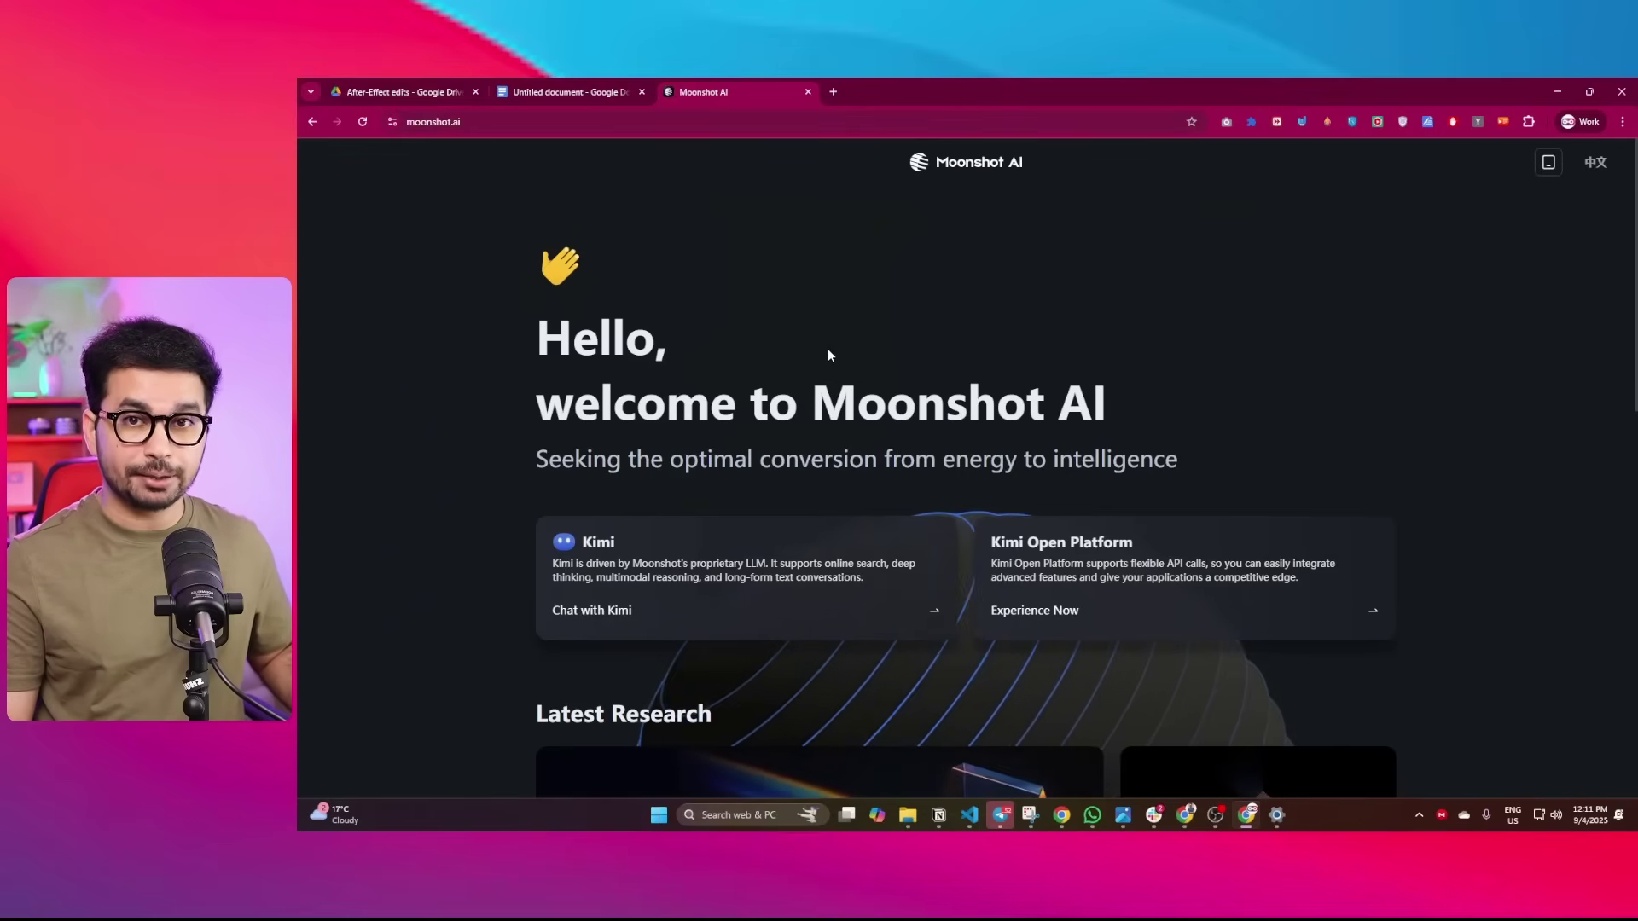
pyautogui.click(592, 610)
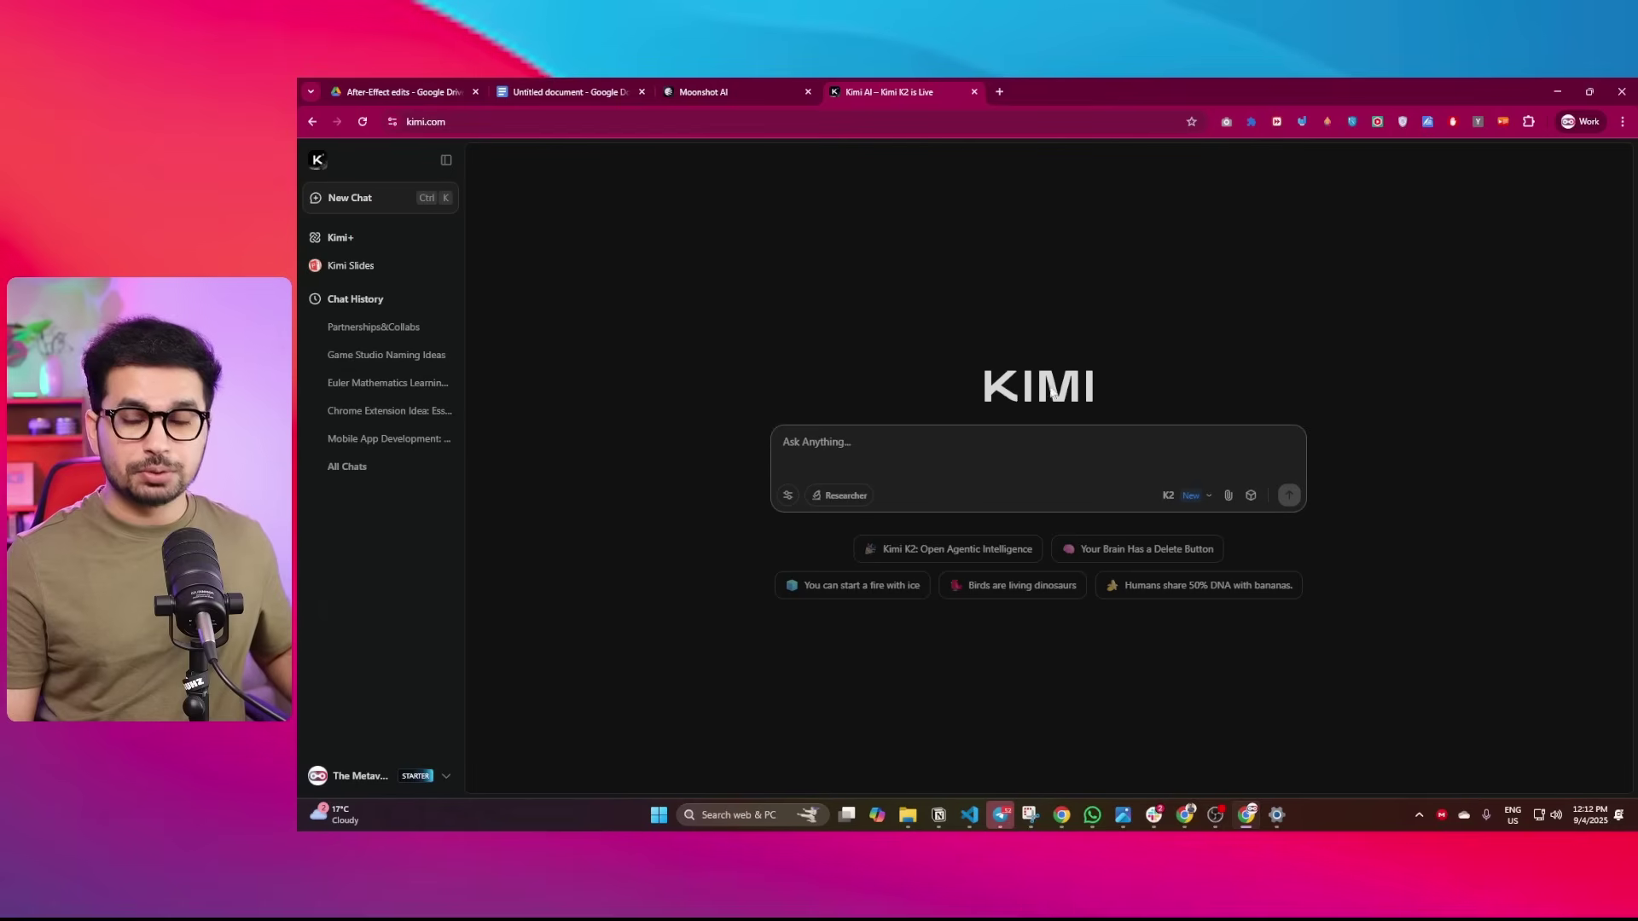
pyautogui.click(755, 91)
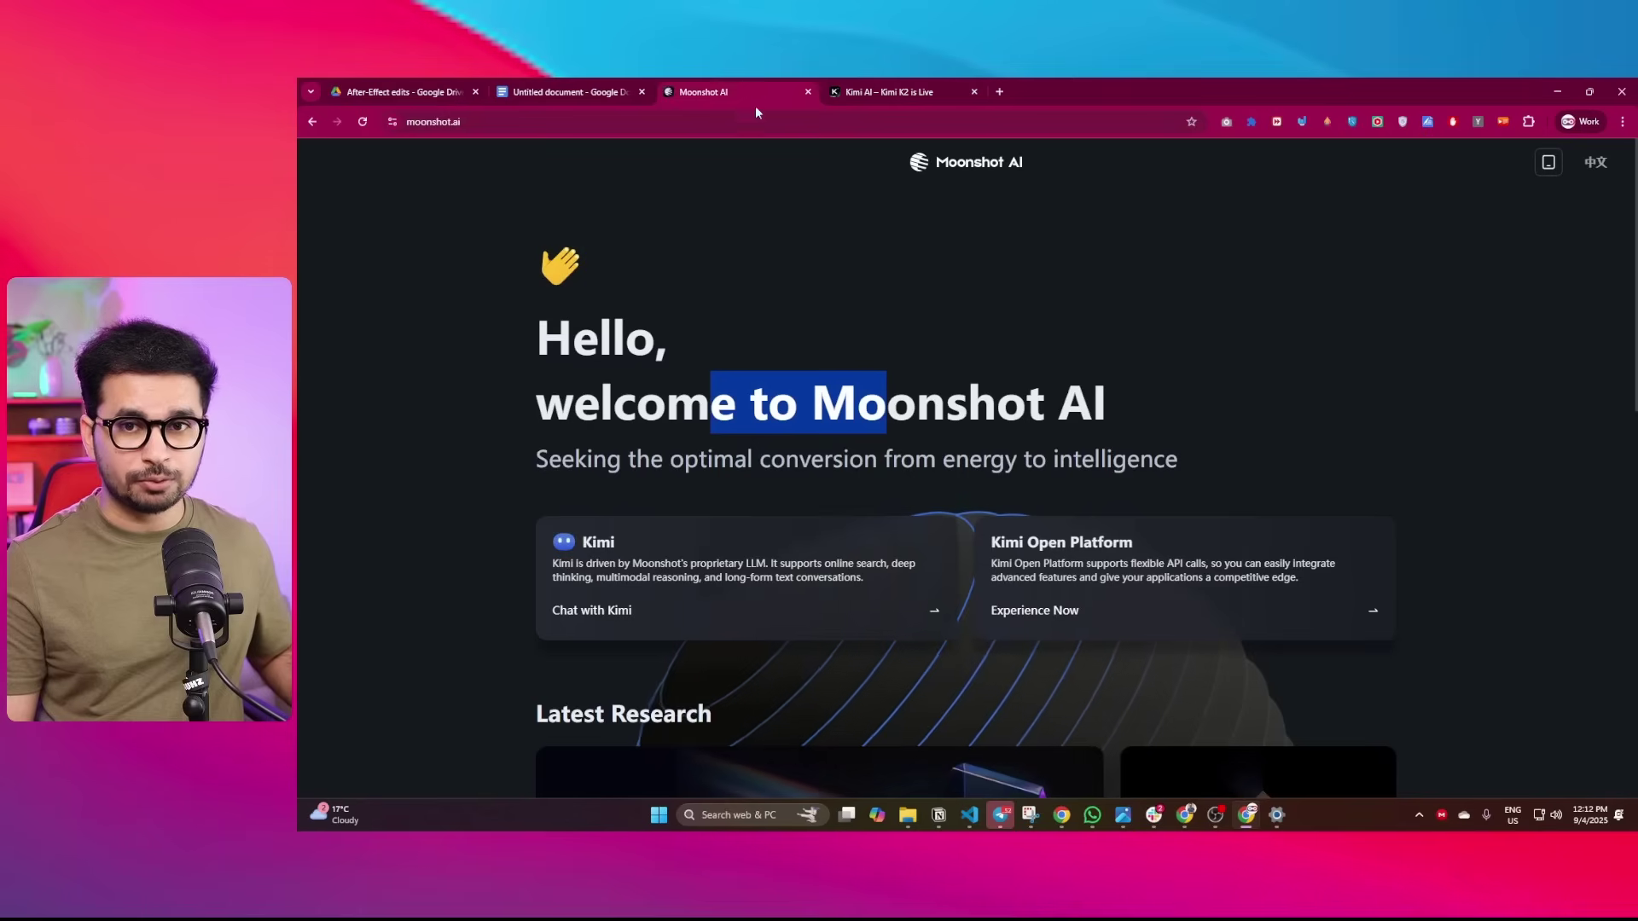
pyautogui.click(862, 91)
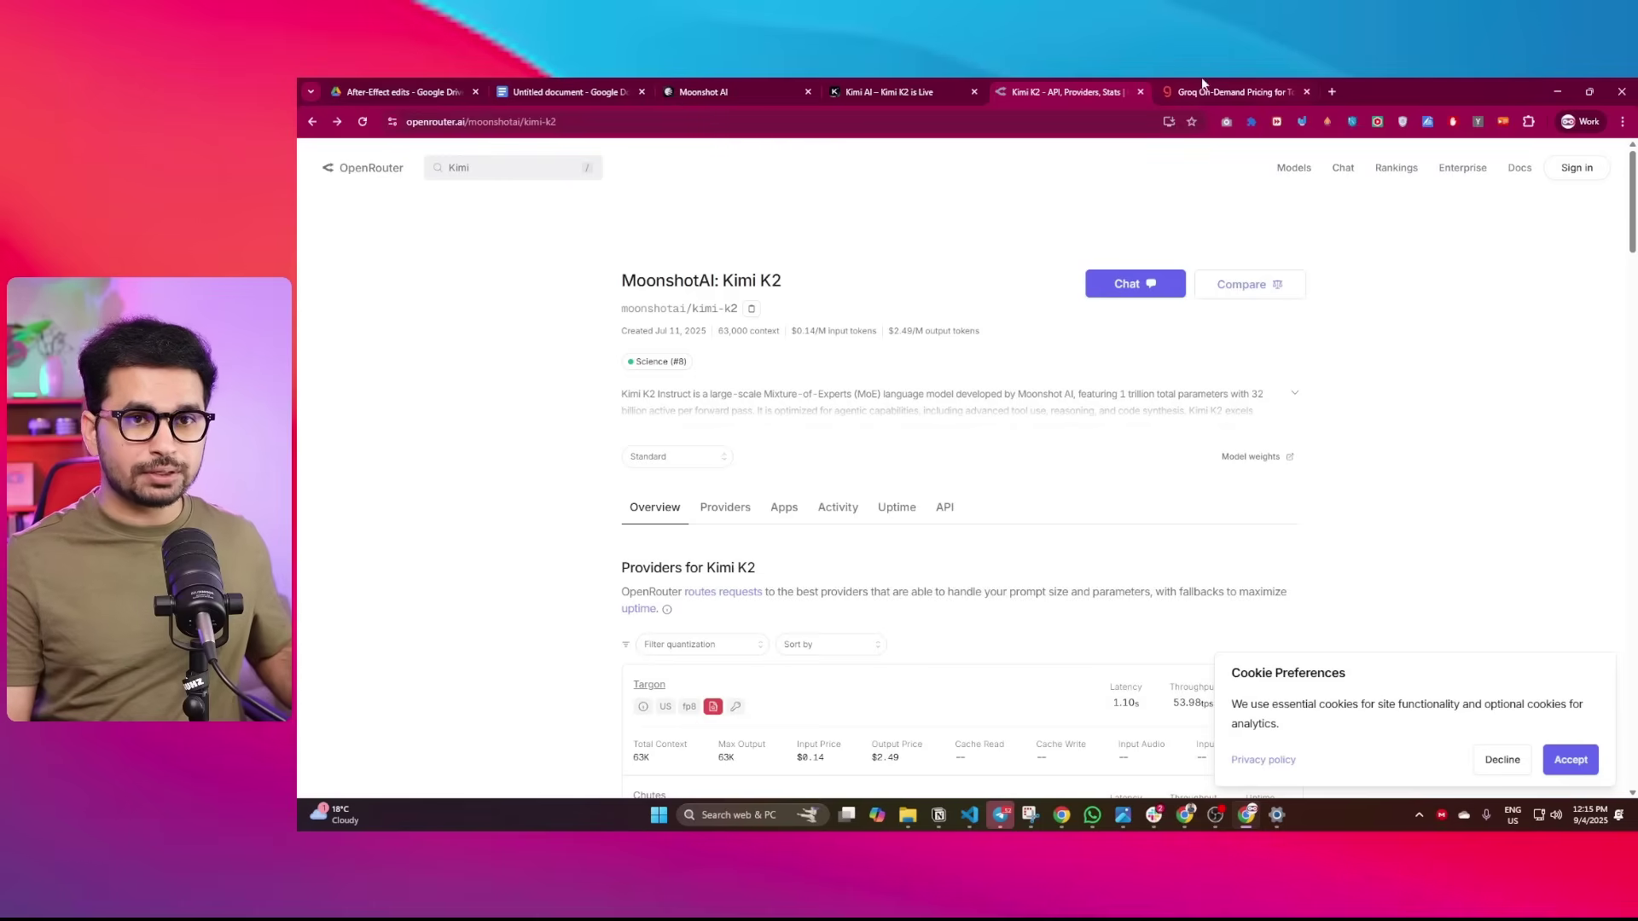
# View the Groq pricing page, then return to the Moonshot AI welcome page
pyautogui.click(1203, 89)
pyautogui.click(725, 91)
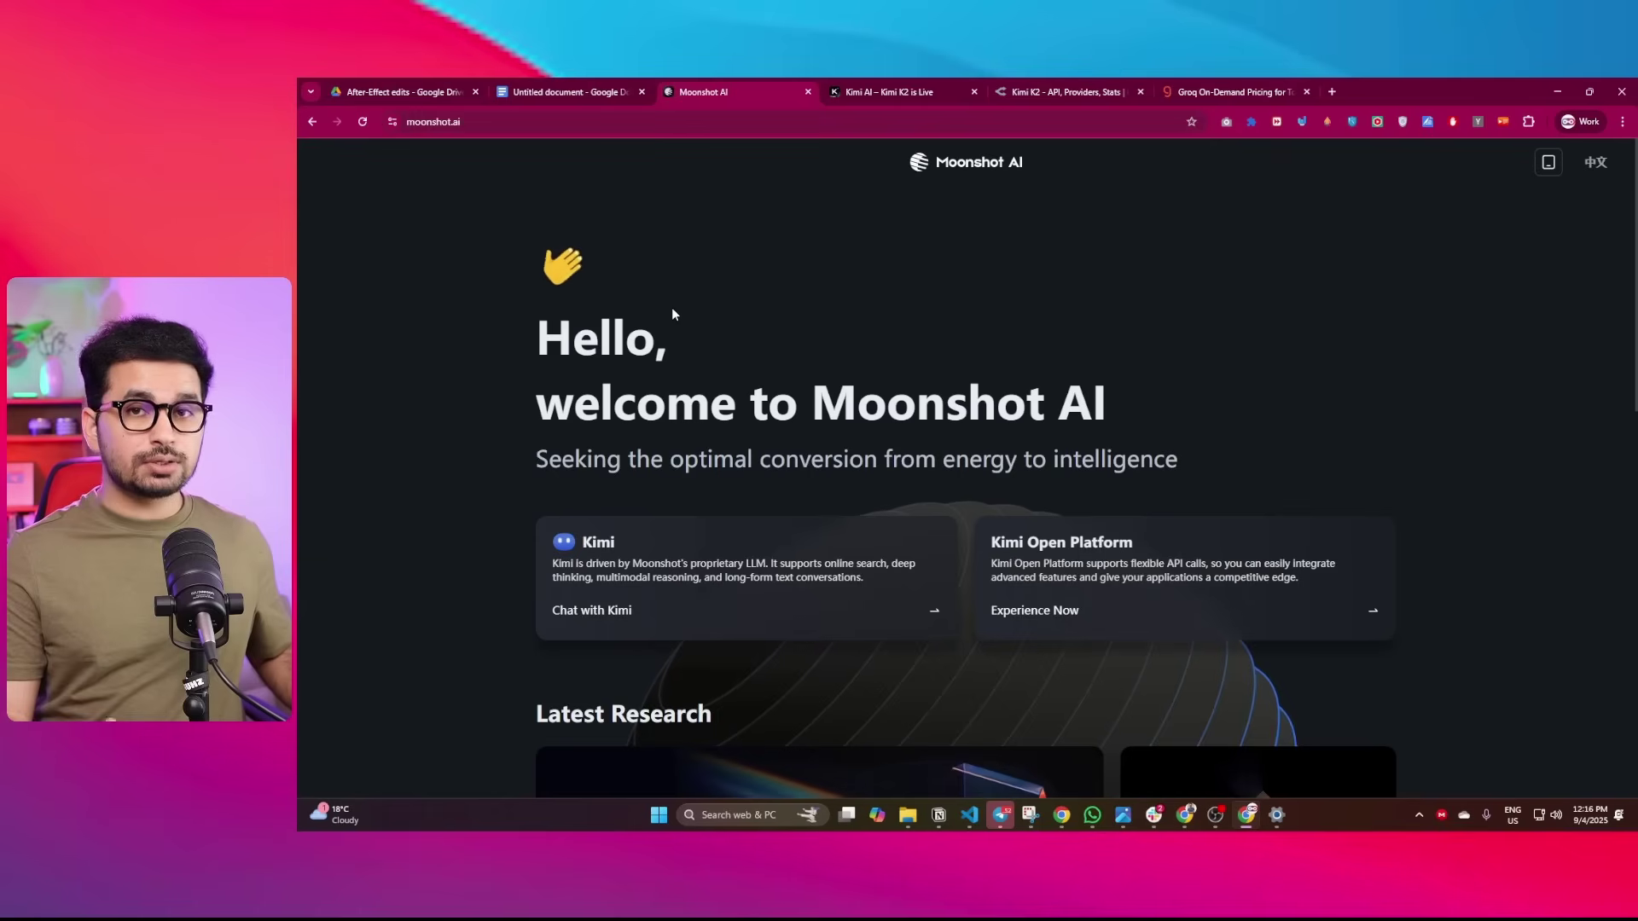
pyautogui.click(483, 124)
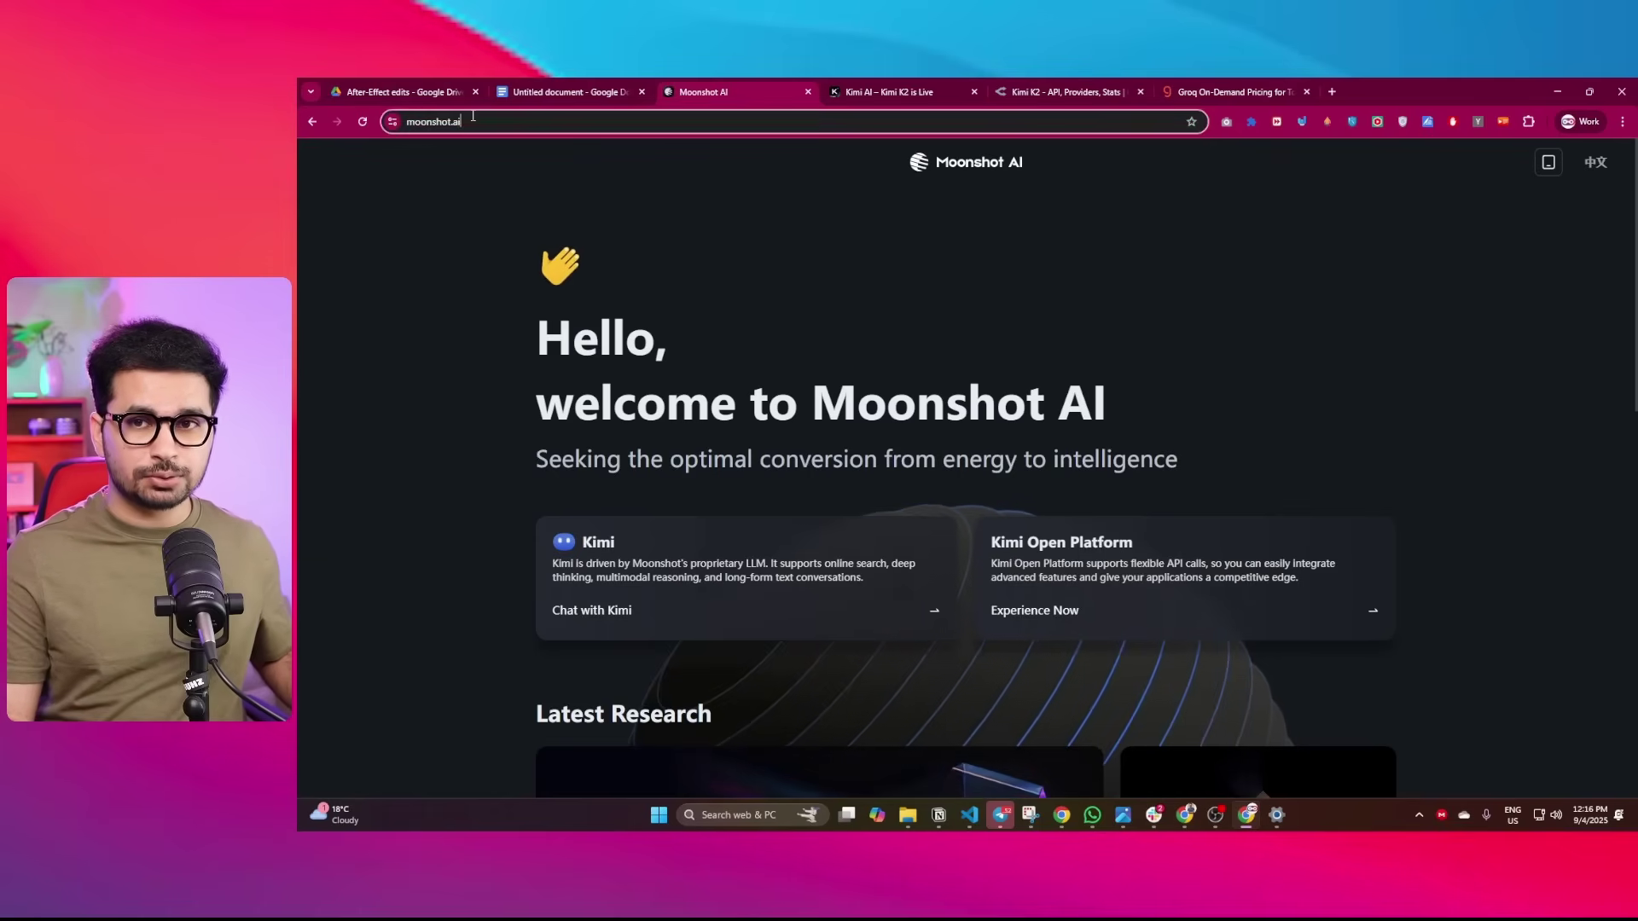
pyautogui.moveTo(637, 407); pyautogui.dragTo(614, 408)
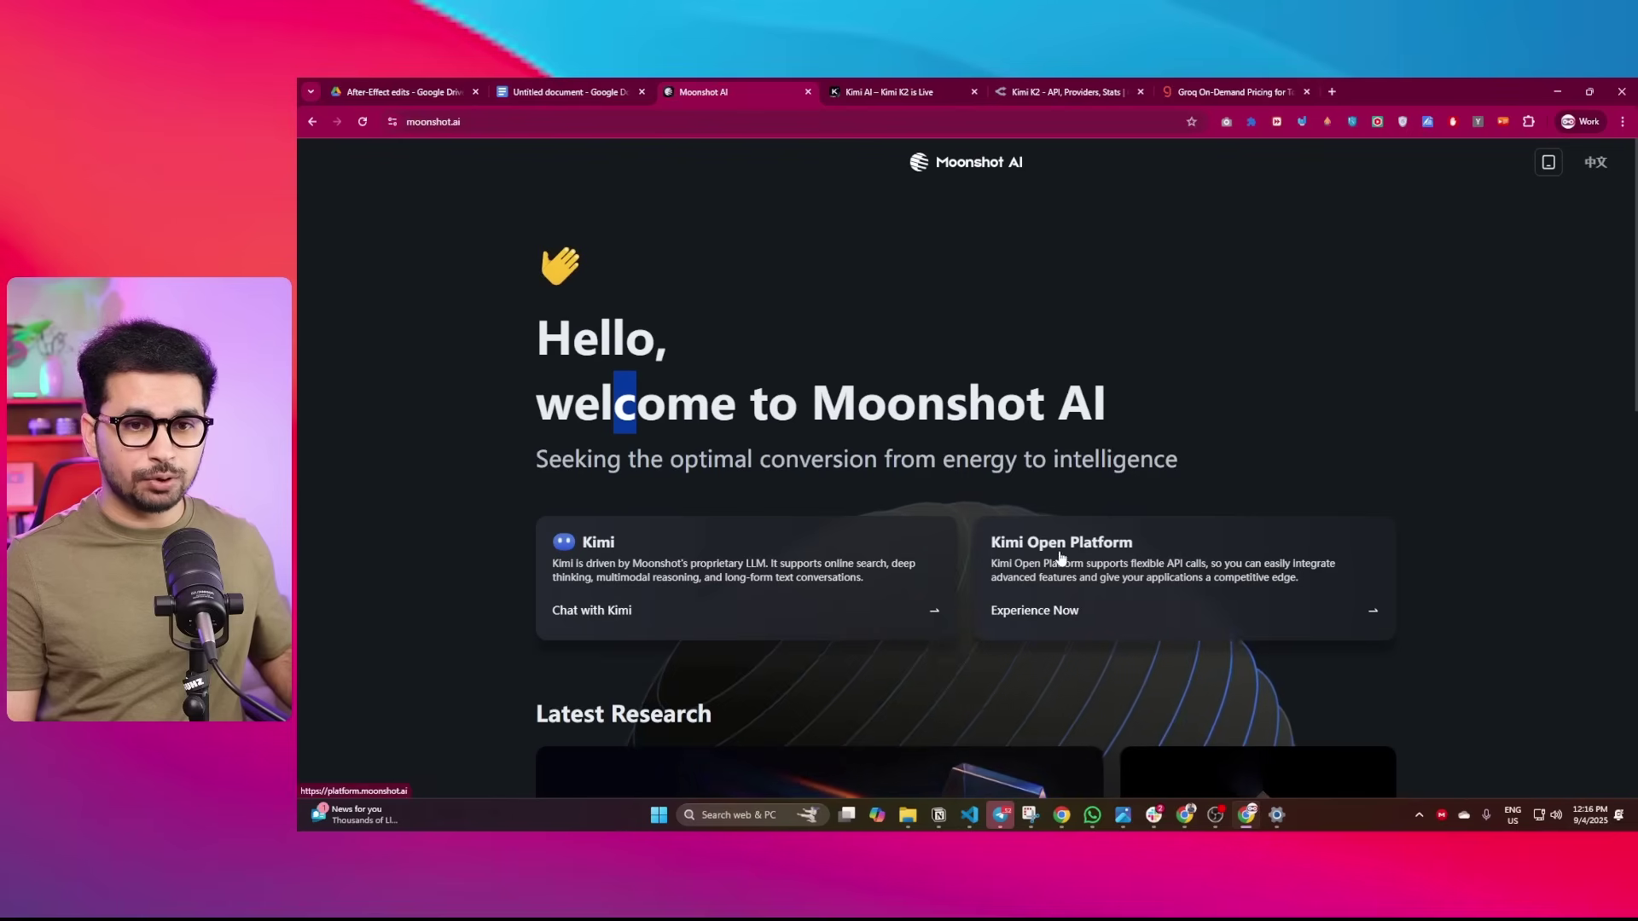
# Go to the Kimi Open Platform's API key management and start a new API key
pyautogui.click(951, 524)
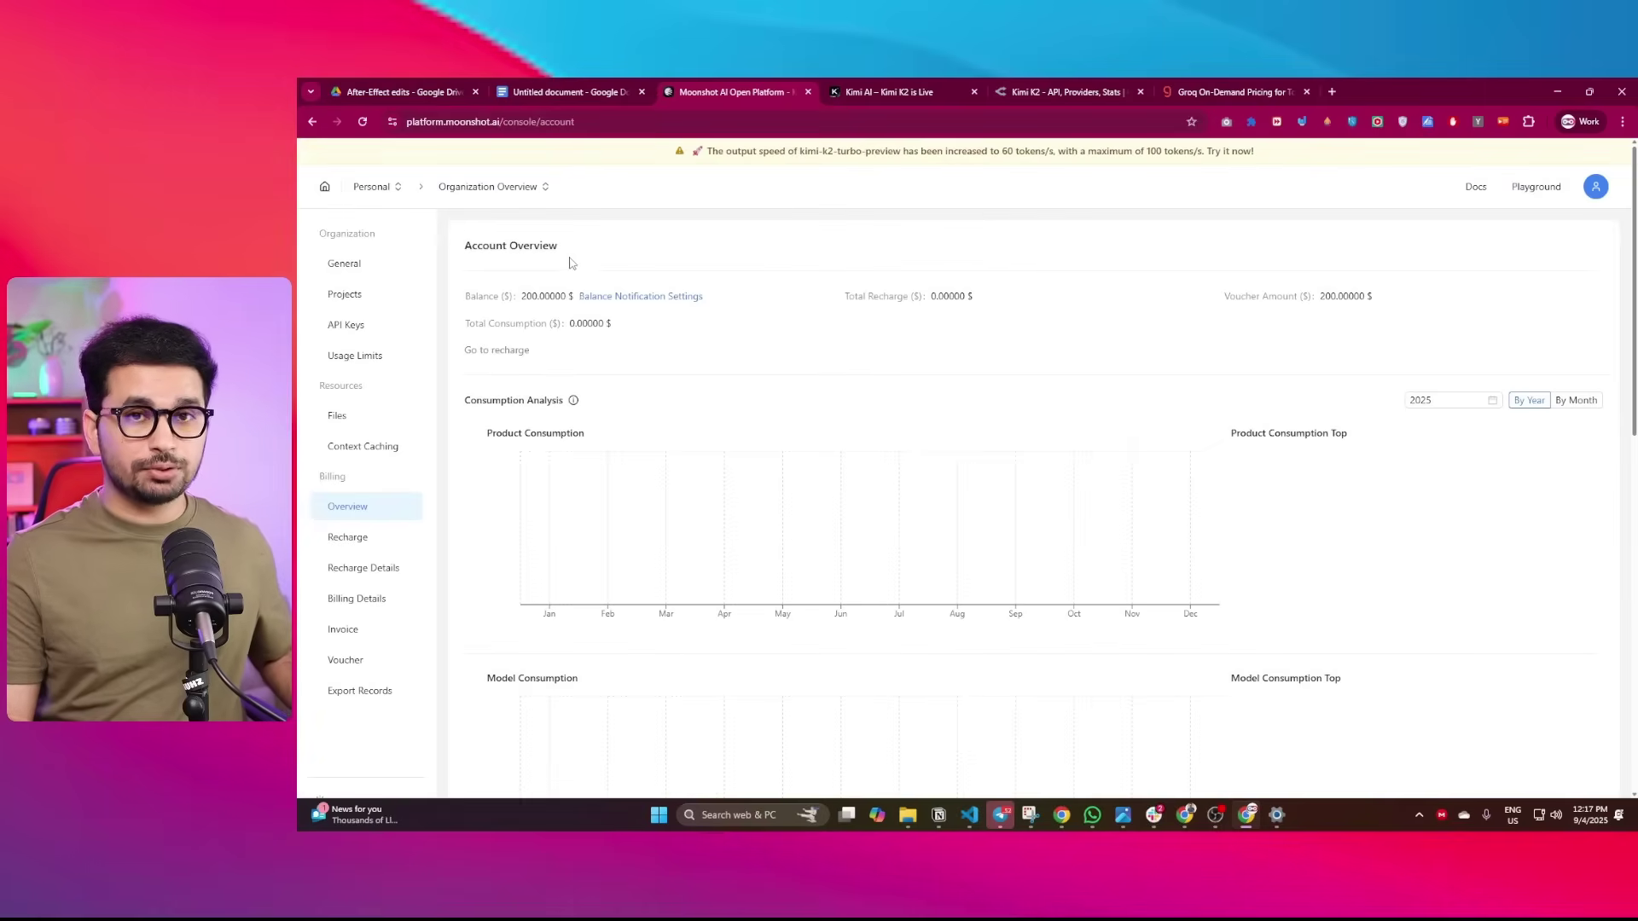
pyautogui.click(357, 329)
pyautogui.click(1559, 248)
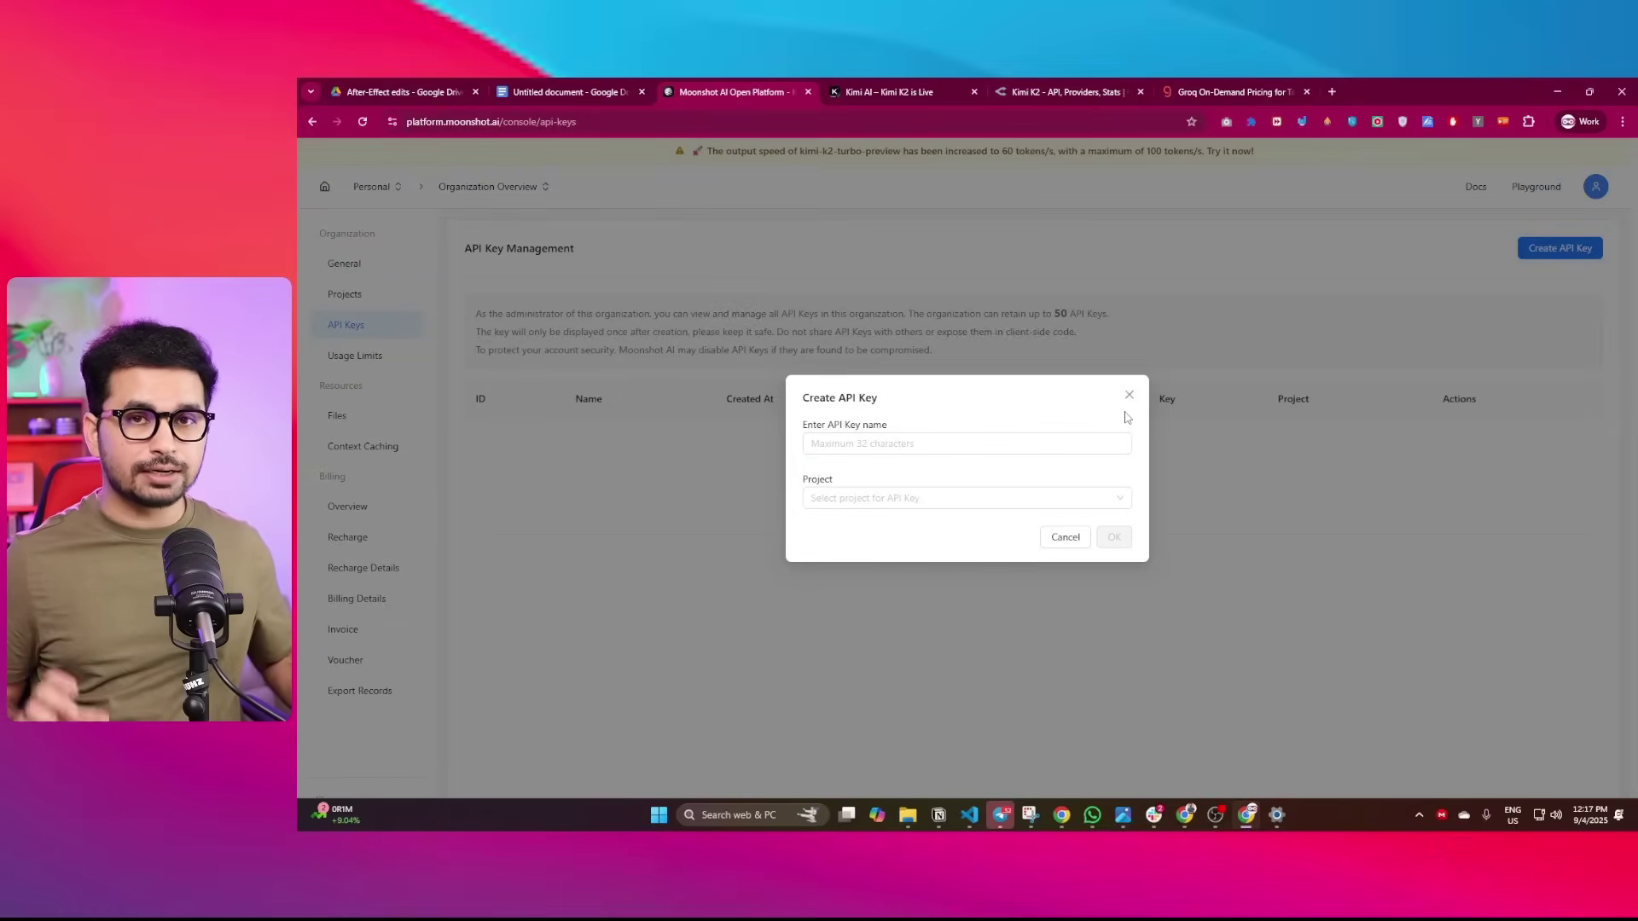
# Name the key 'Tutorial', assign it to the default project, confirm, and select the secret key
pyautogui.click(1010, 436)
pyautogui.write('Tutorial')
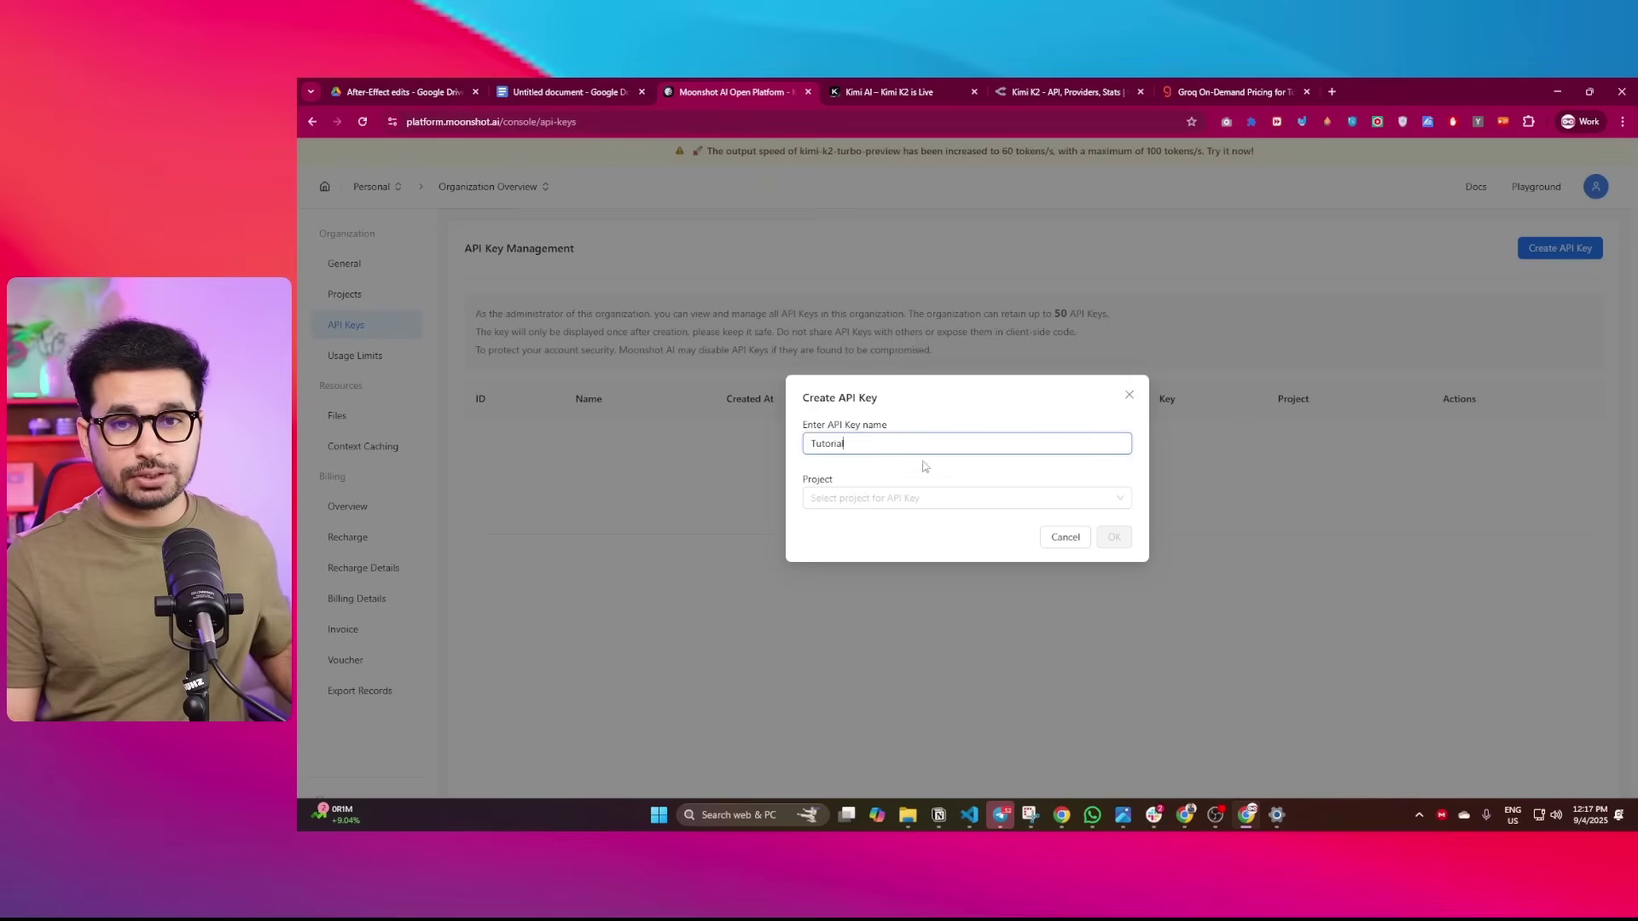
pyautogui.click(857, 499)
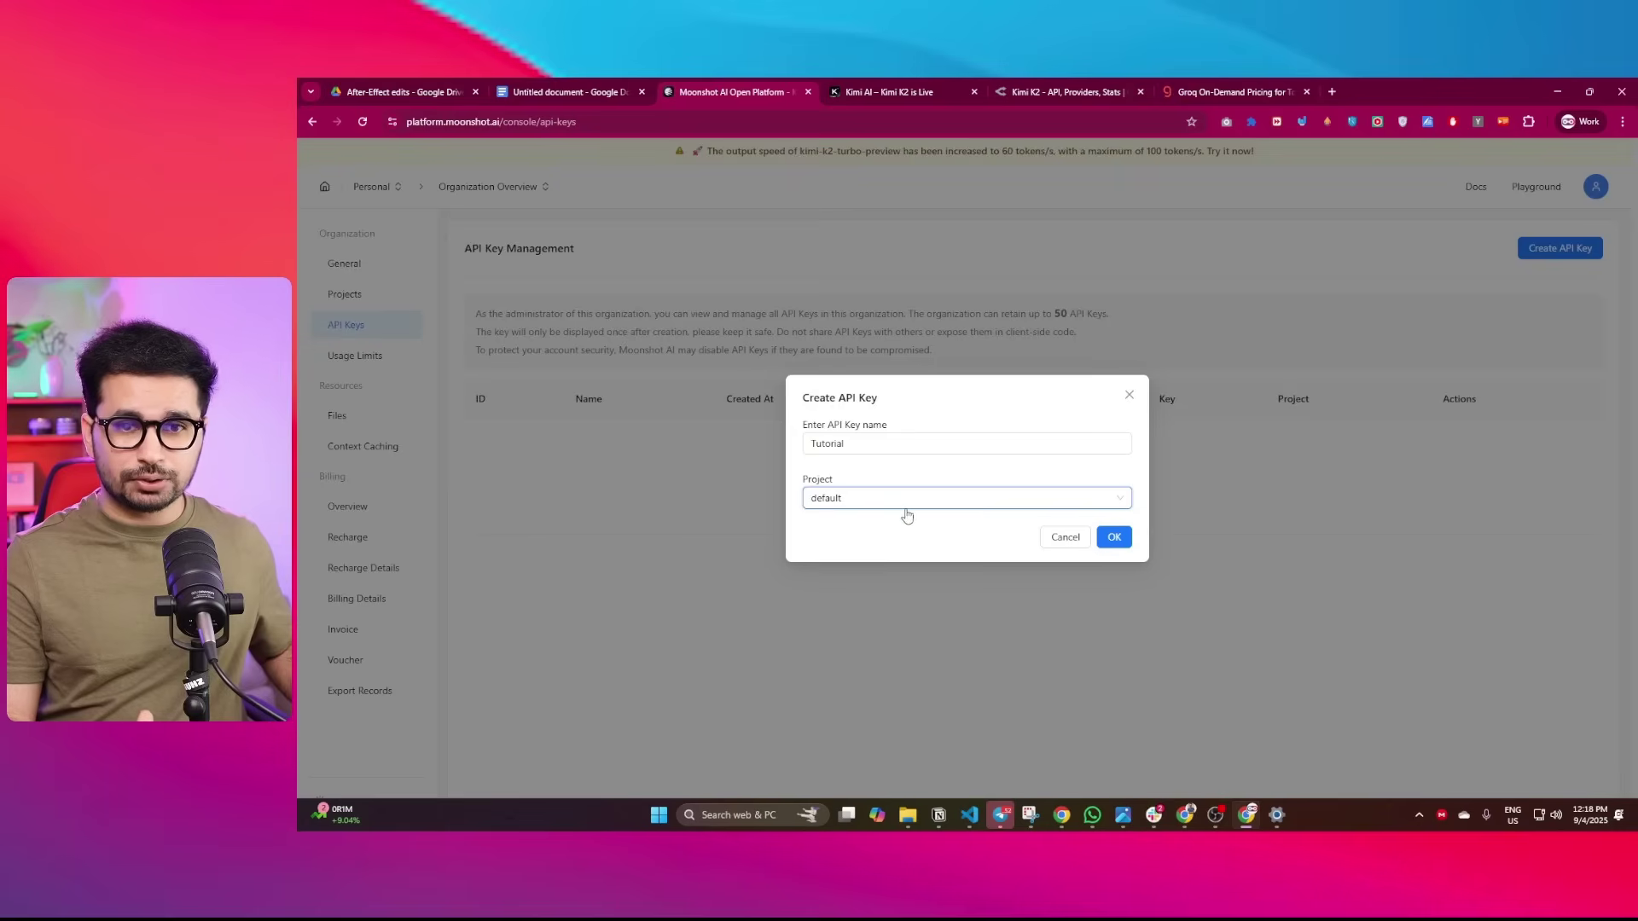
pyautogui.click(1114, 537)
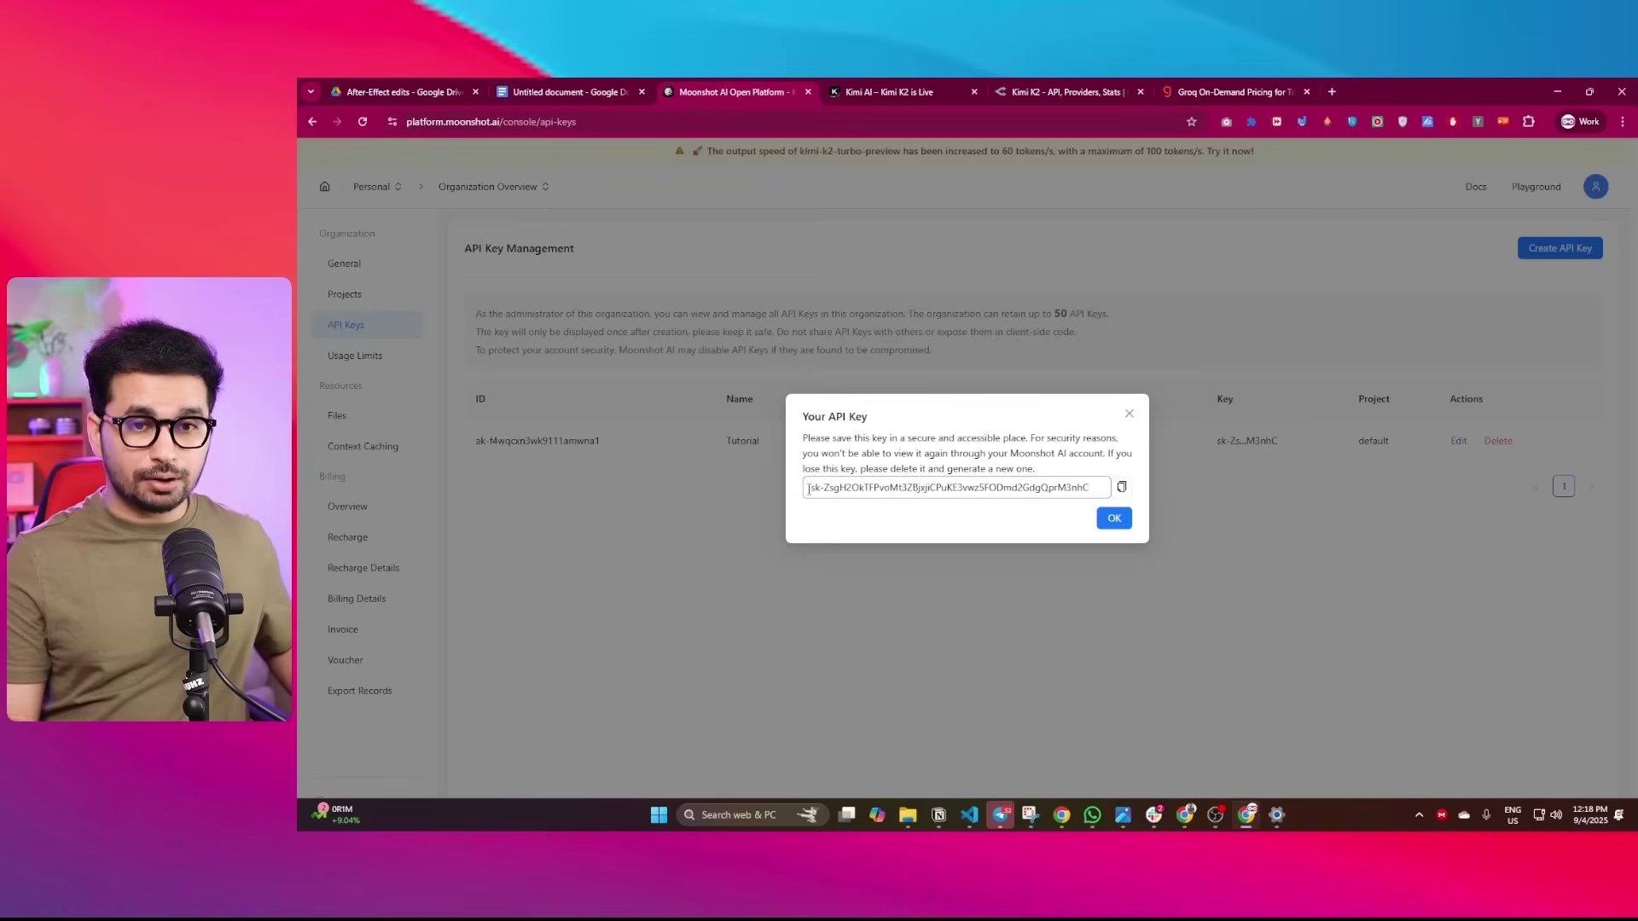
pyautogui.moveTo(808, 491); pyautogui.dragTo(1053, 487)
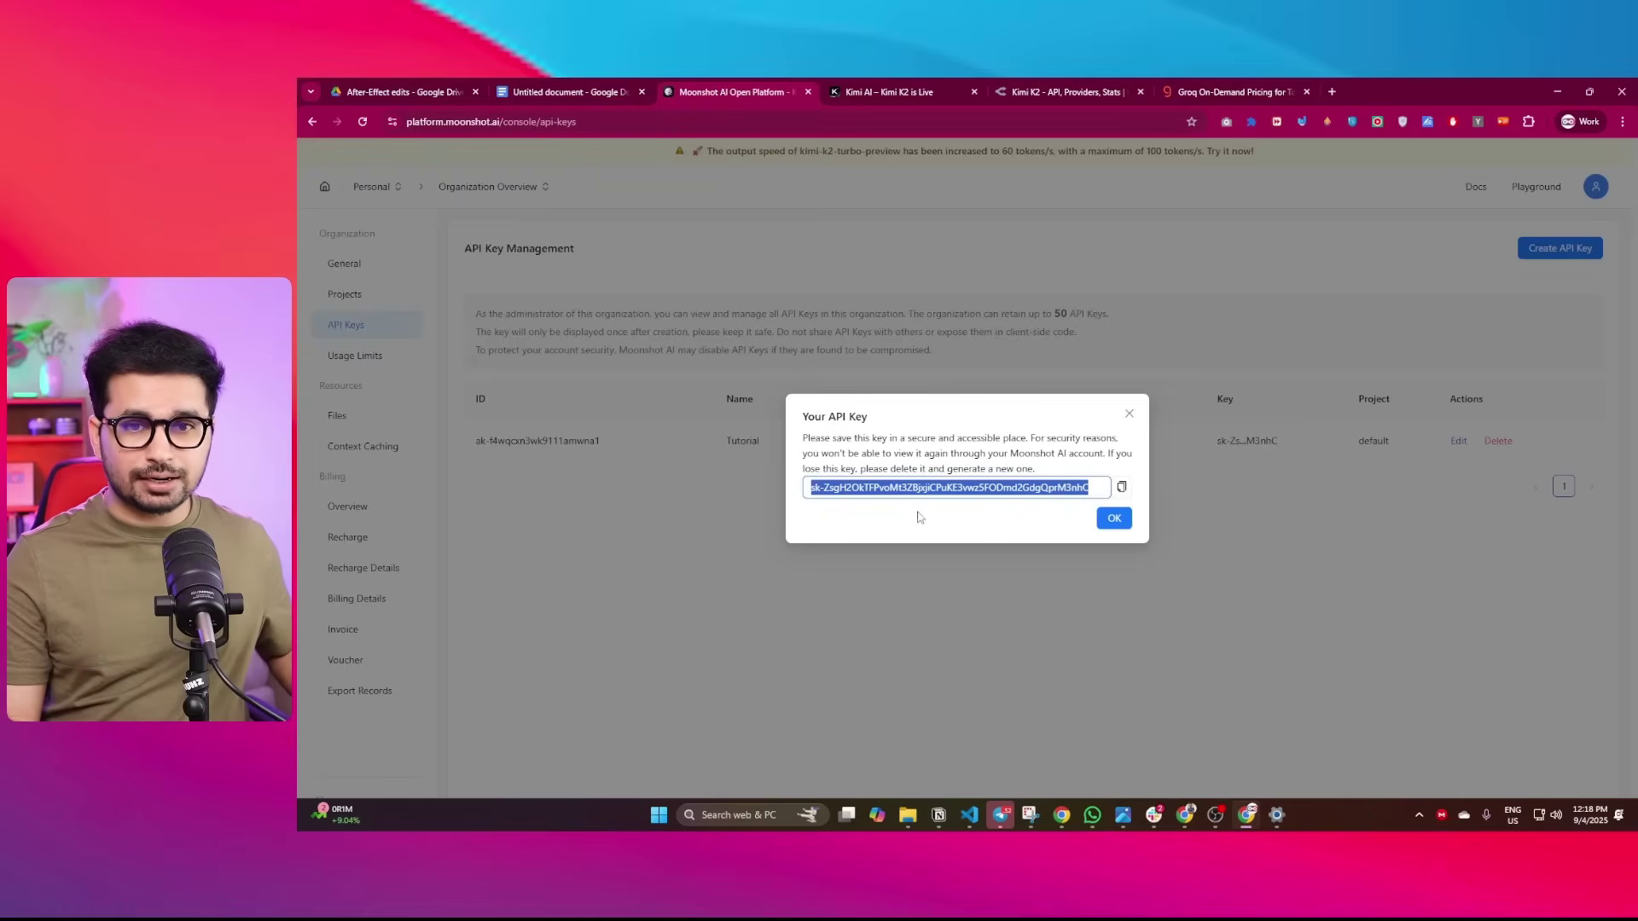
pyautogui.click(917, 516)
# Copy the new API key and go to code.visualstudio.com in a new tab
pyautogui.click(1121, 487)
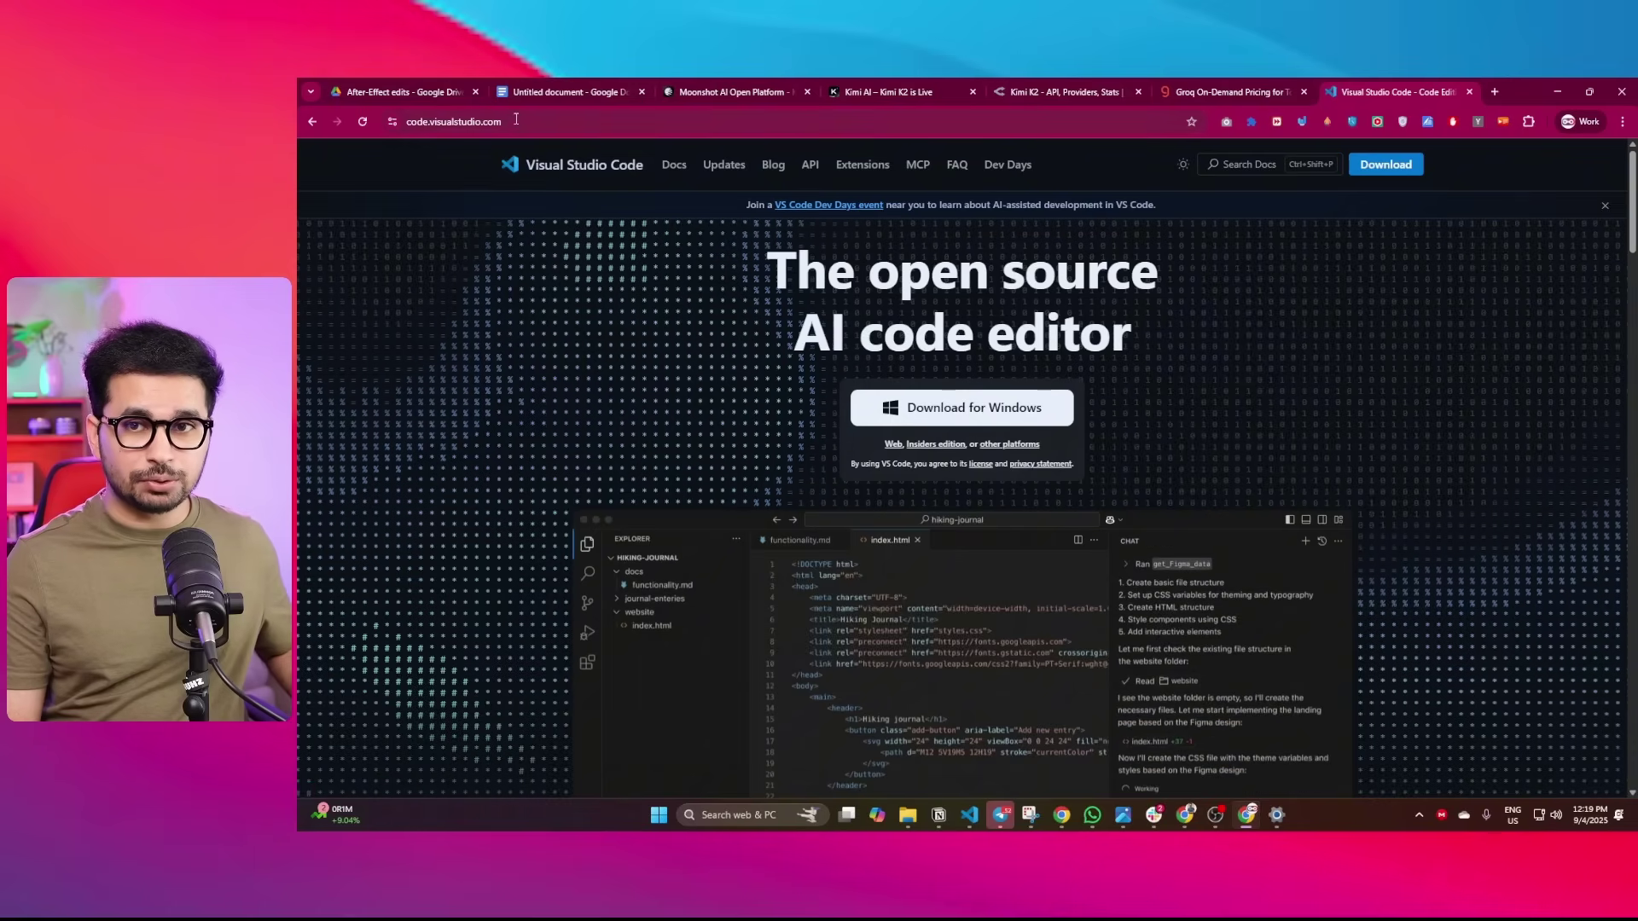
pyautogui.click(527, 124)
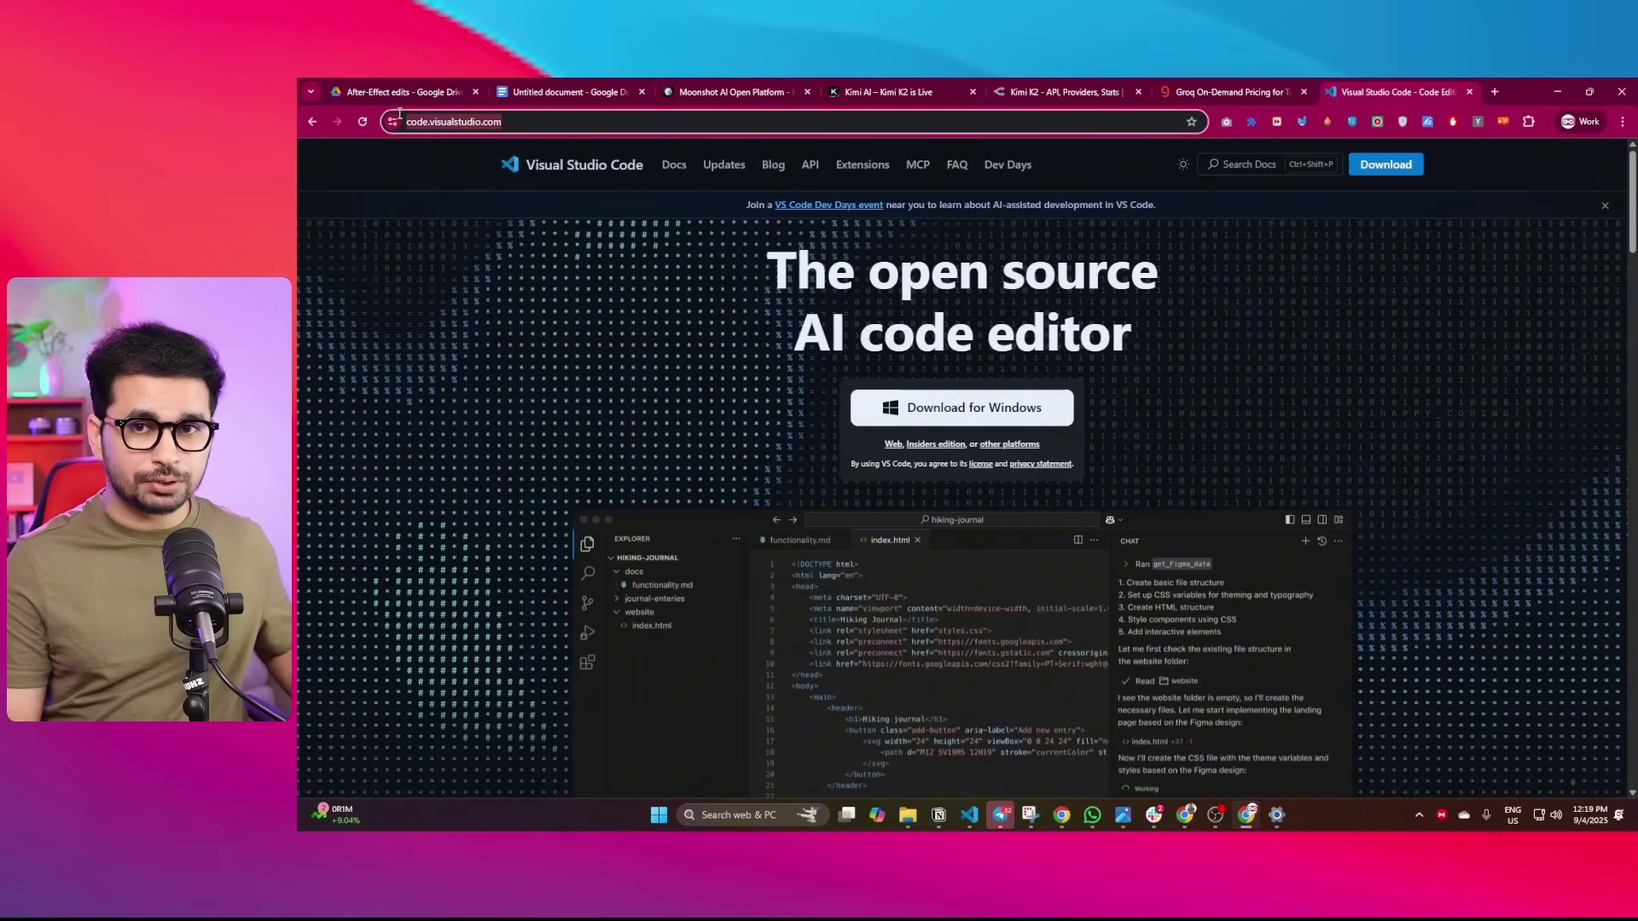
pyautogui.click(840, 310)
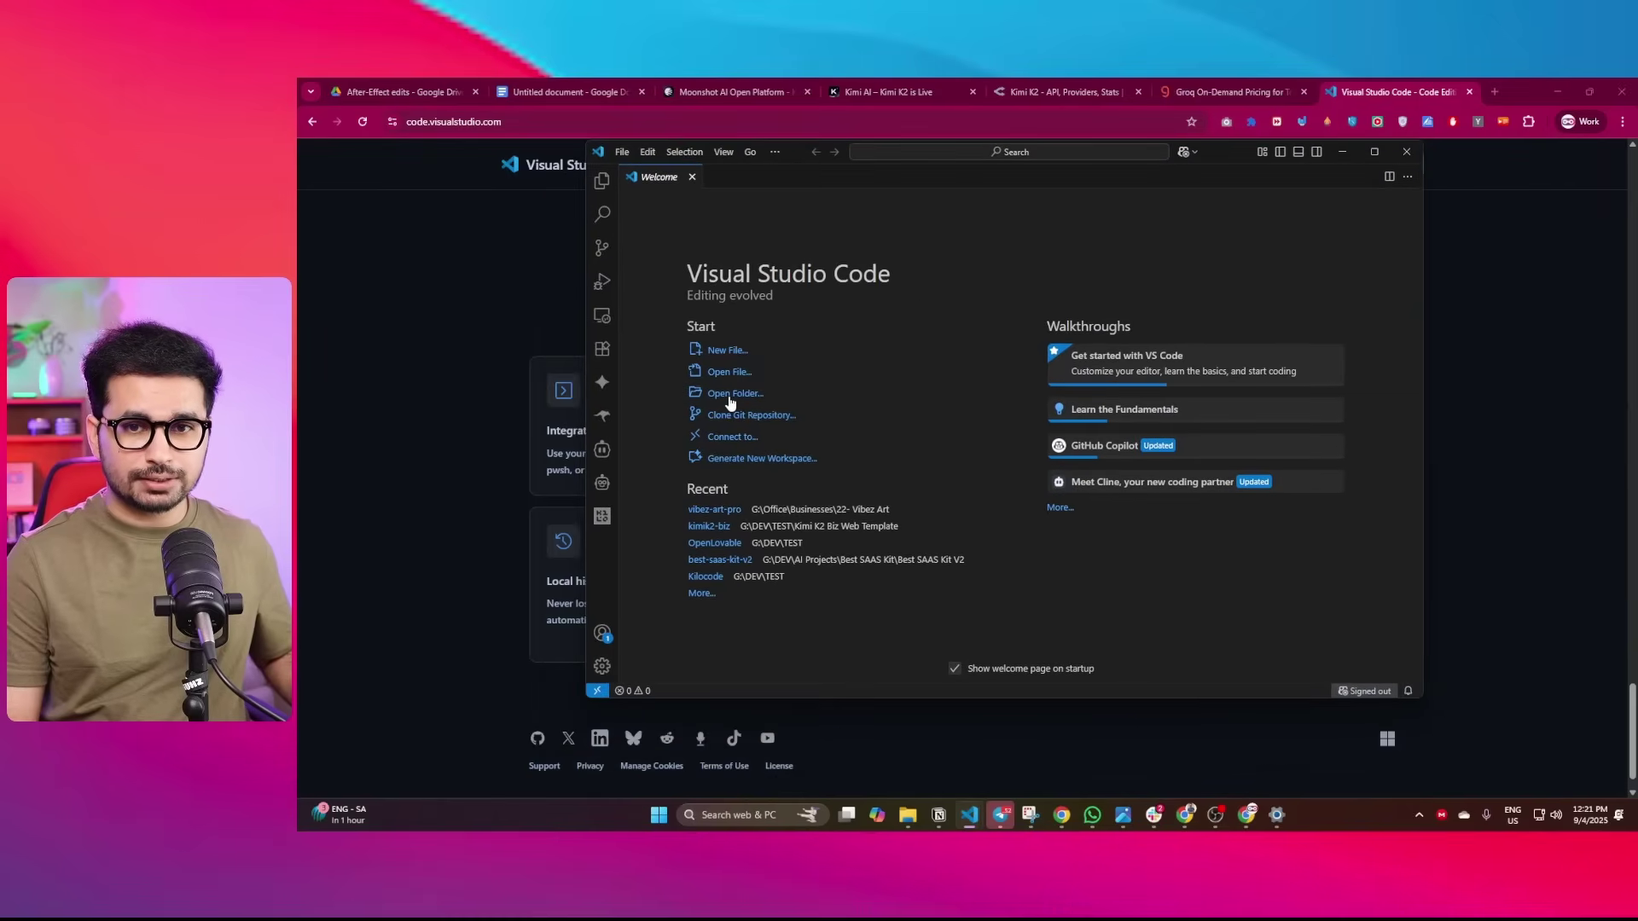
# Open G:\DEV\TEST\Kimi K2 Tut as the workspace and maximize the VS Code window
pyautogui.click(737, 399)
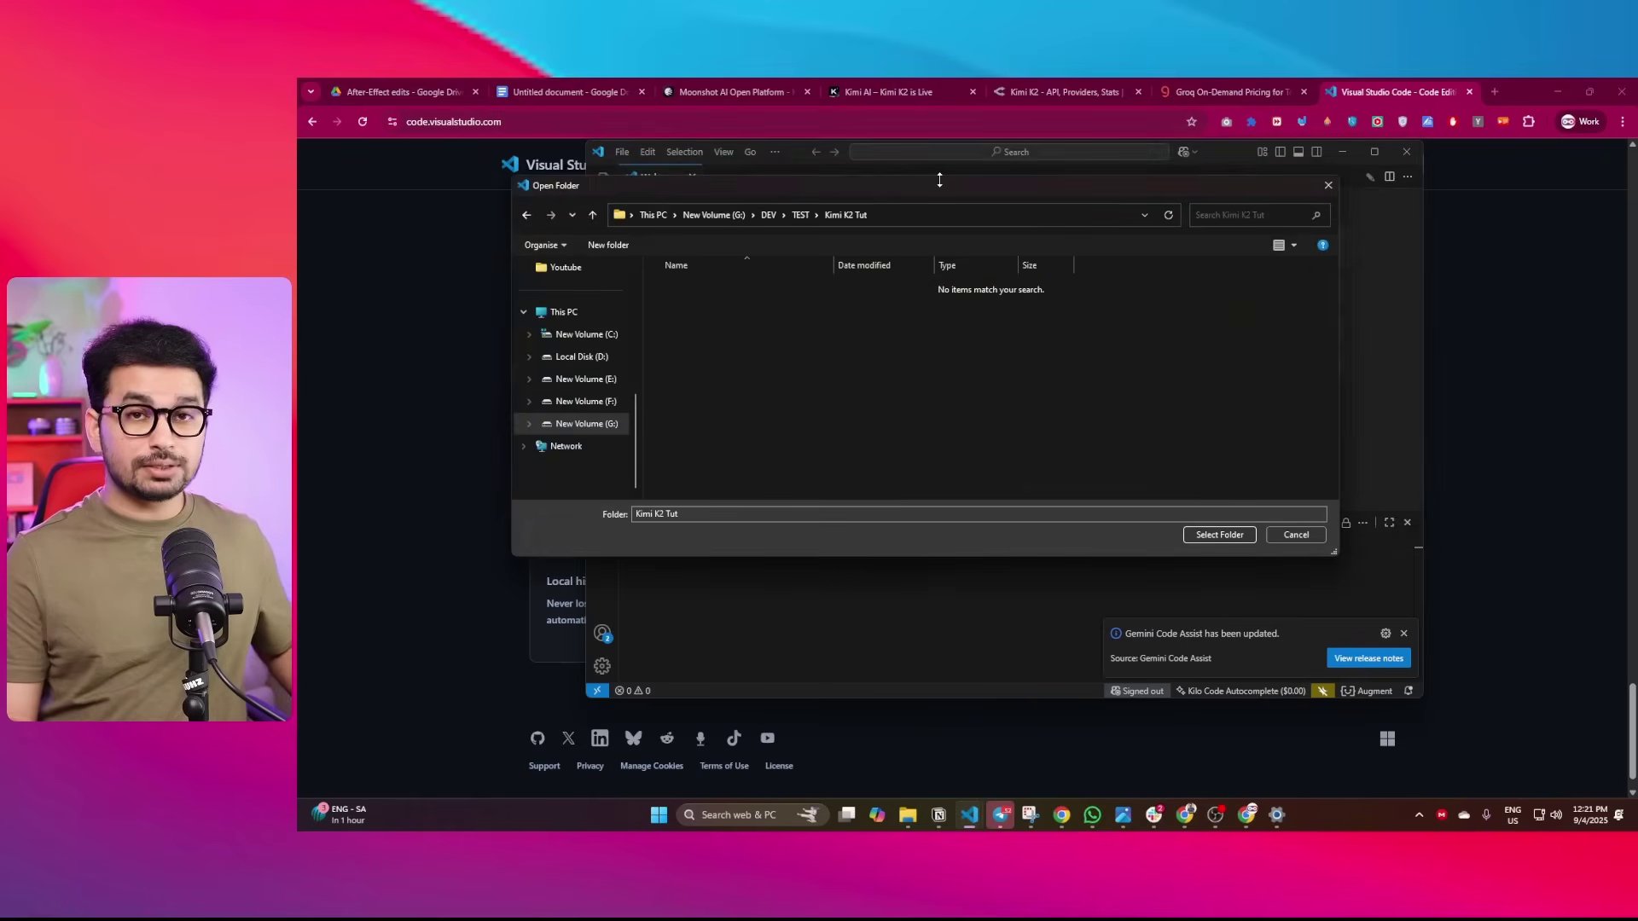
pyautogui.moveTo(939, 180); pyautogui.dragTo(930, 182)
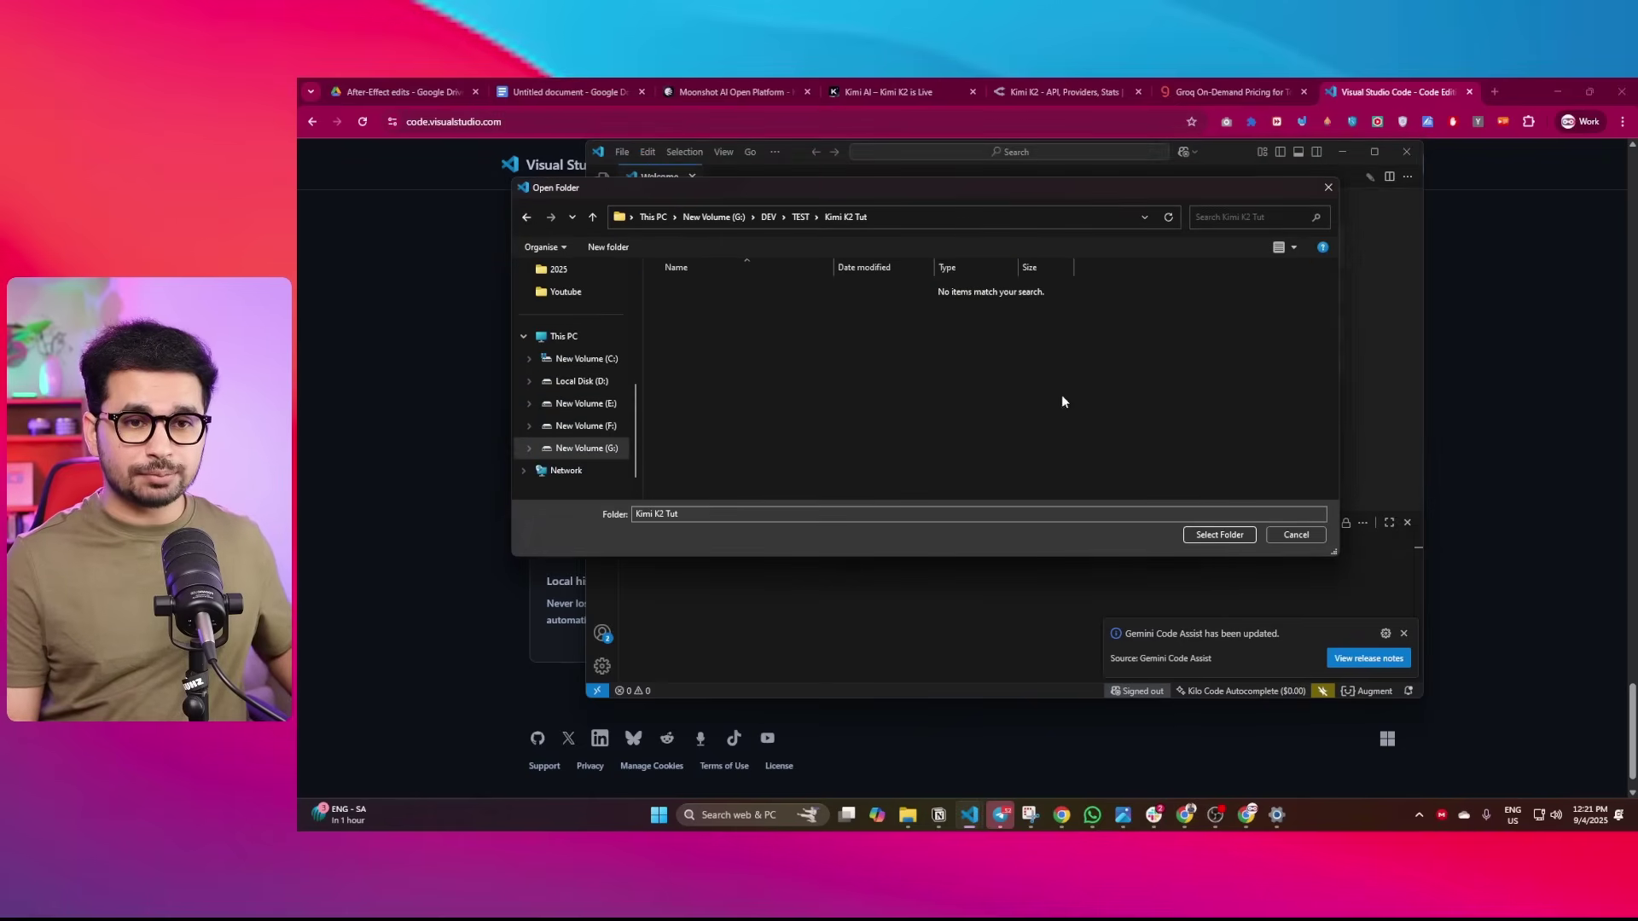
pyautogui.click(1203, 536)
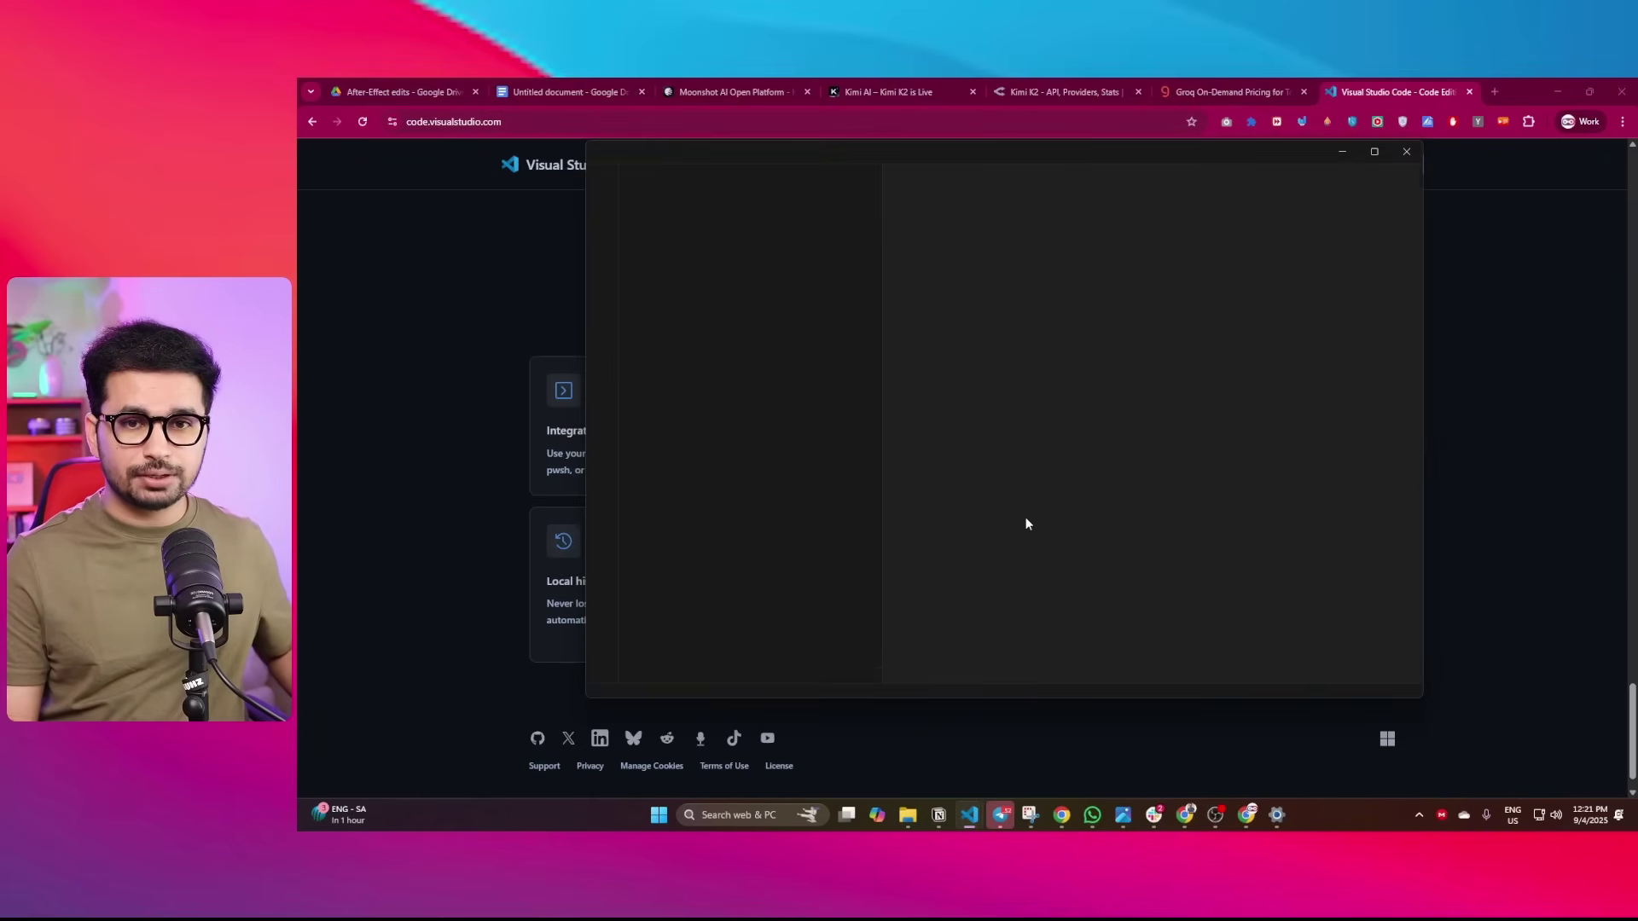
pyautogui.click(1374, 152)
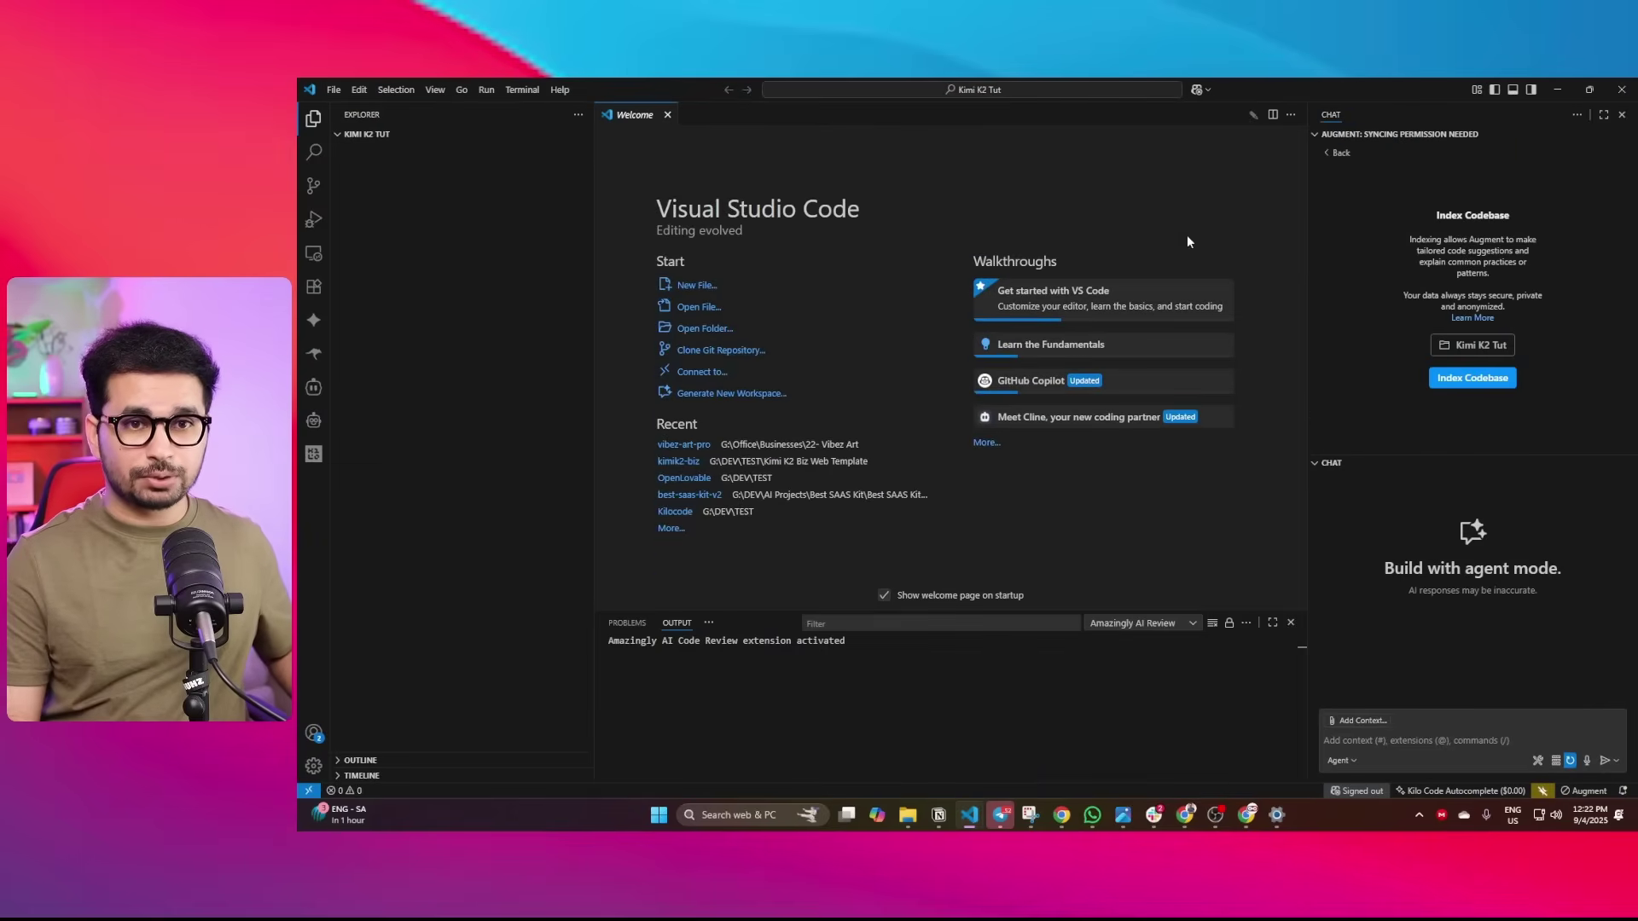
# Search extensions for 'Cline', compare it with Kilo Code and Roo Code, and open Cline's panel
pyautogui.click(313, 292)
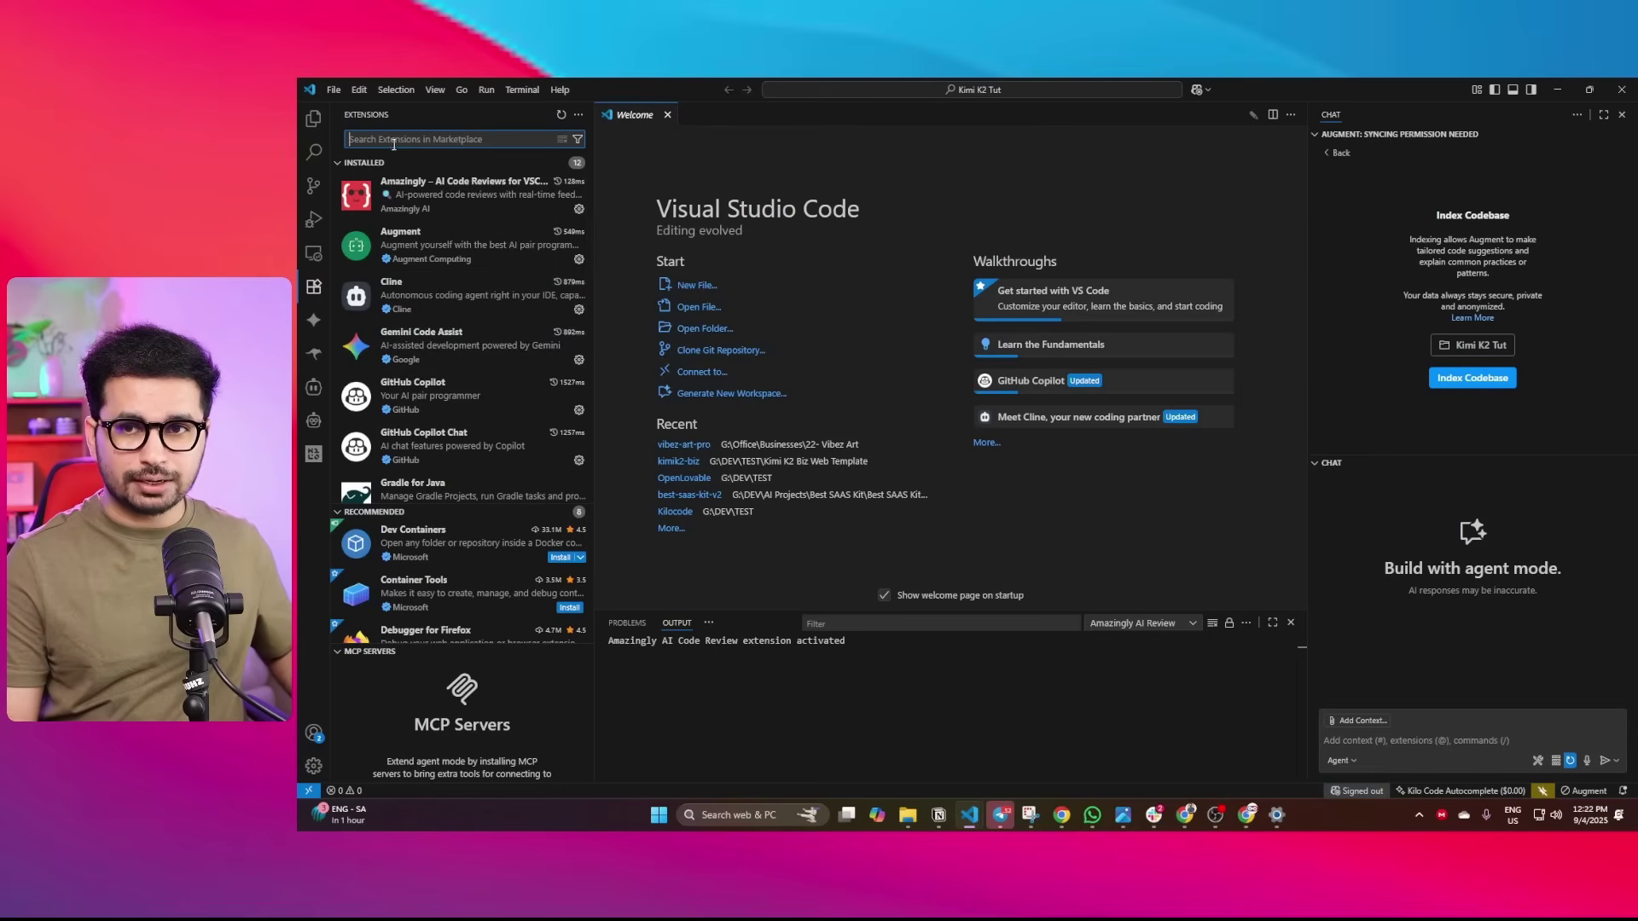
pyautogui.write('Cline')
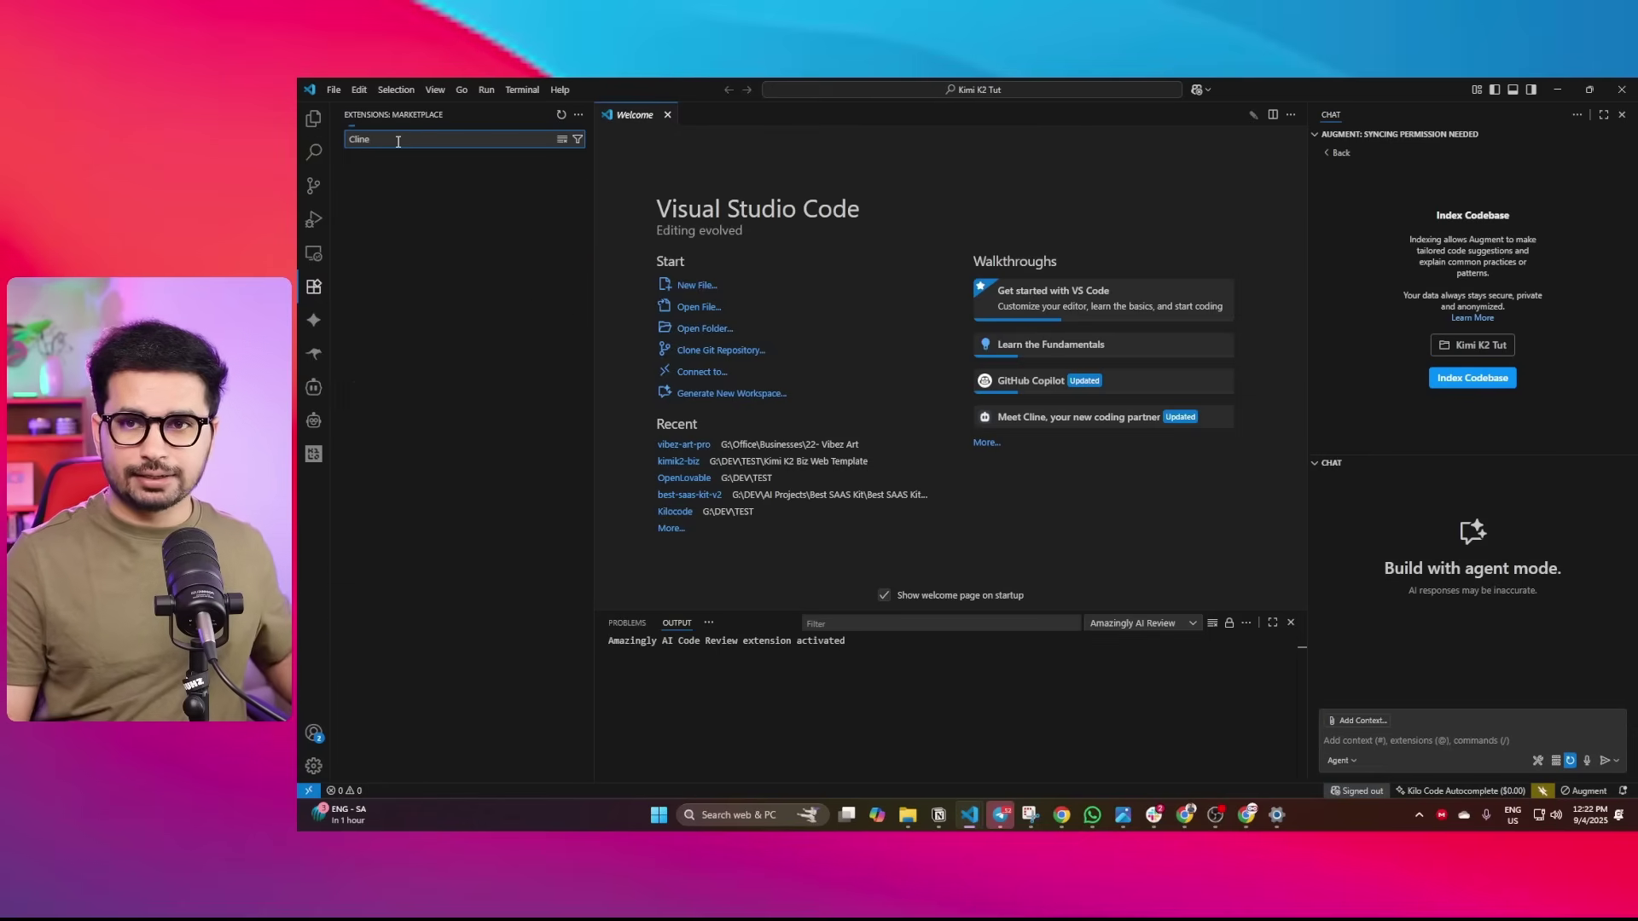
pyautogui.click(398, 299)
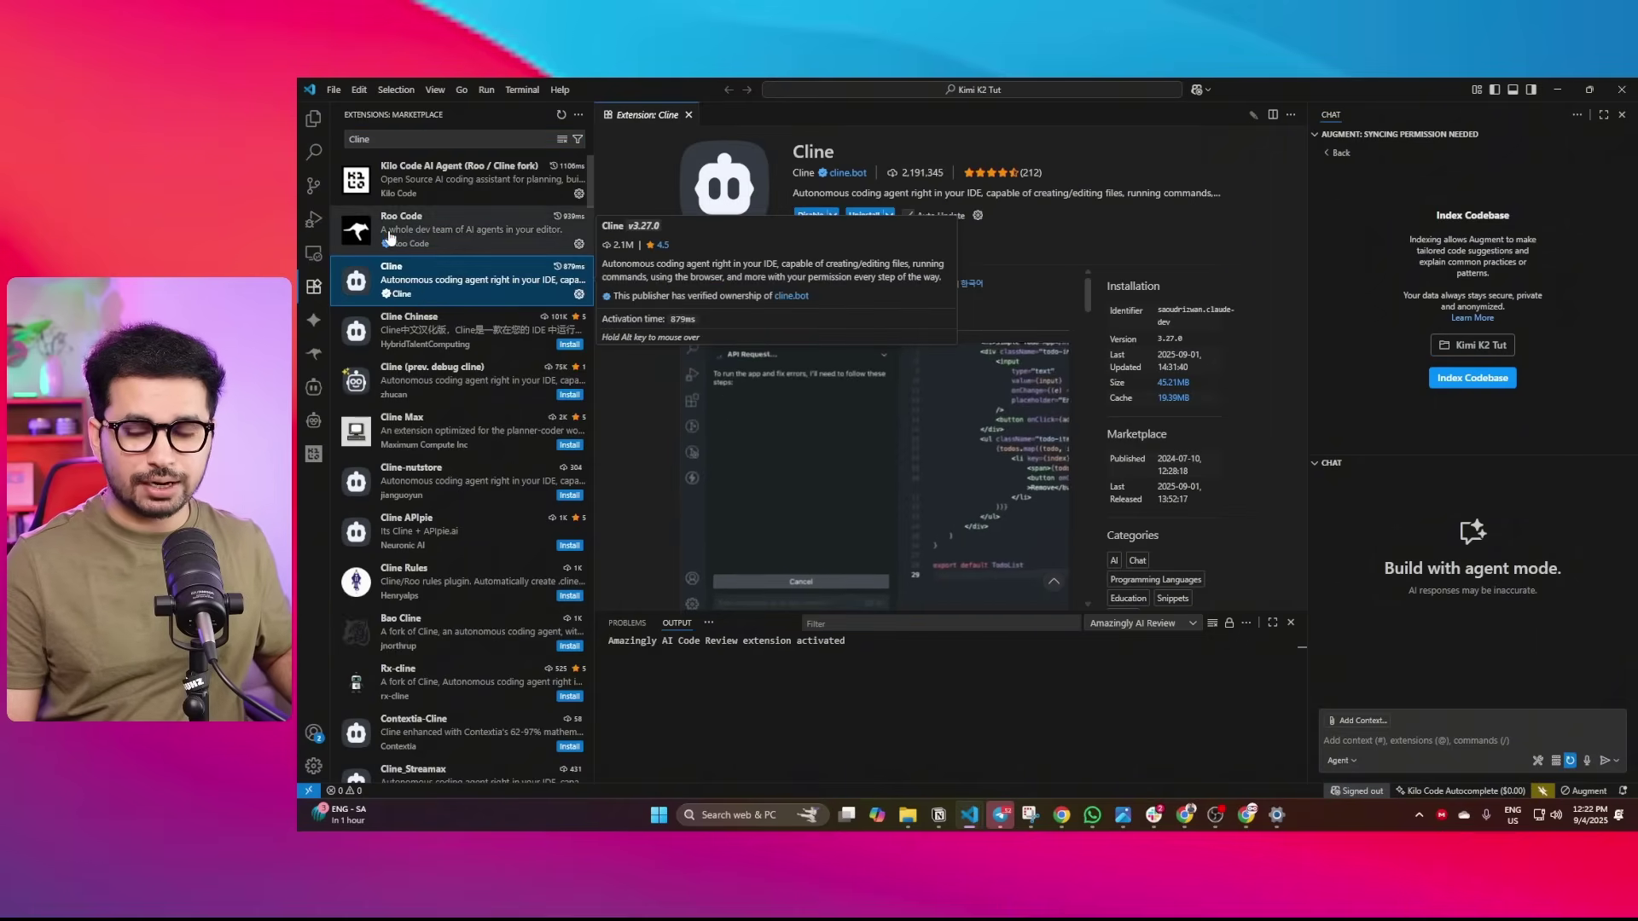
pyautogui.click(406, 198)
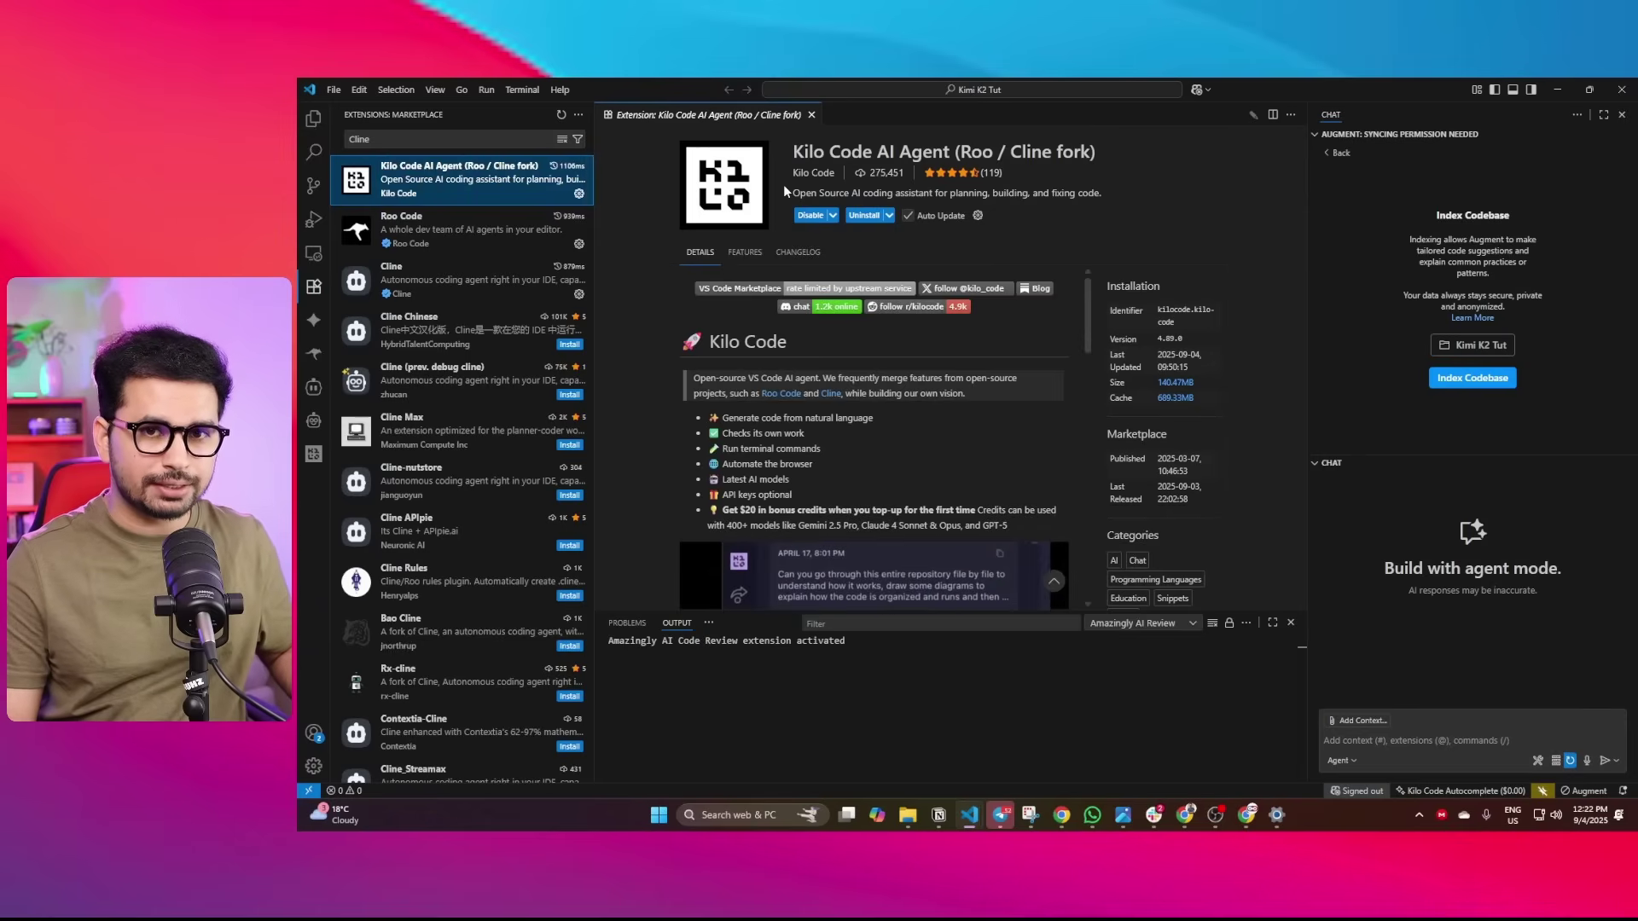
pyautogui.click(425, 248)
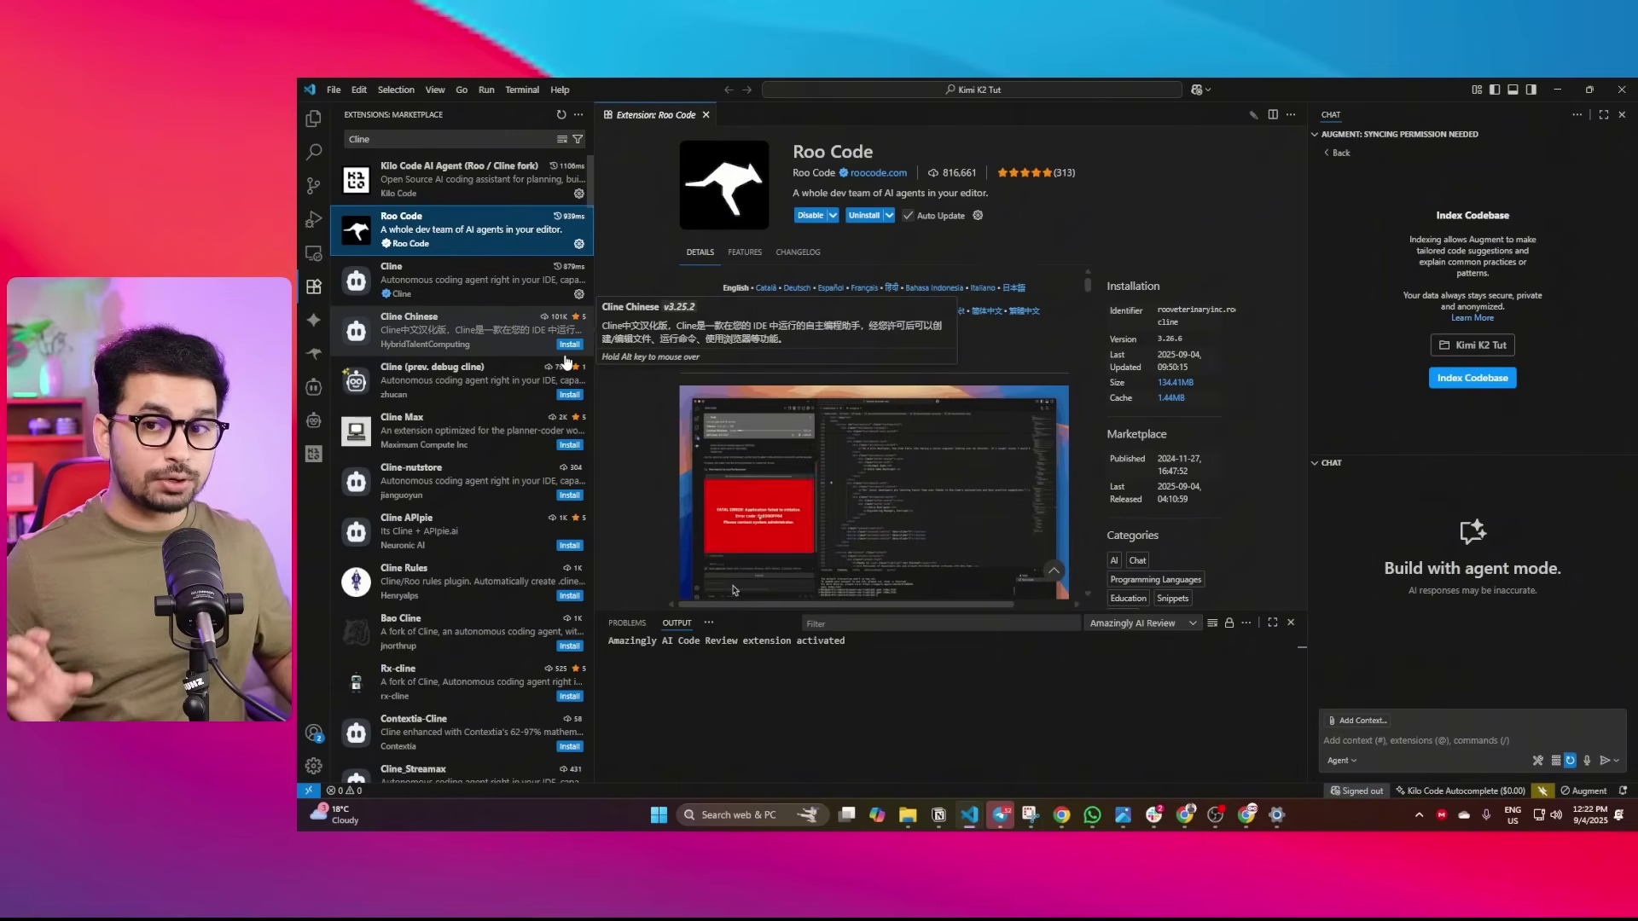
pyautogui.click(416, 288)
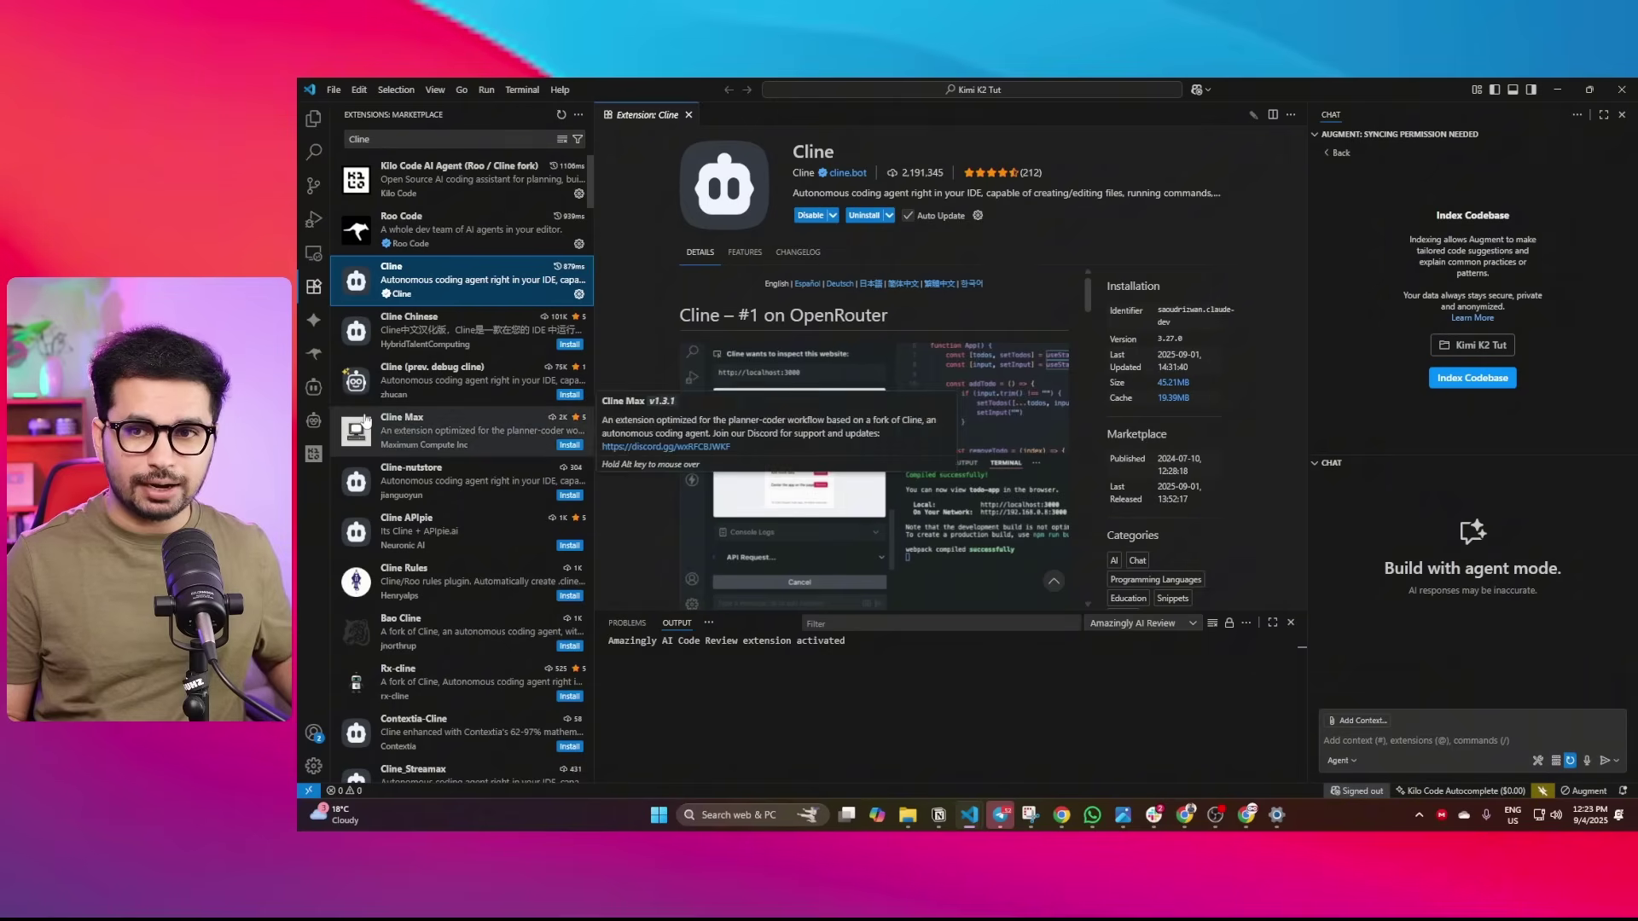
pyautogui.click(309, 389)
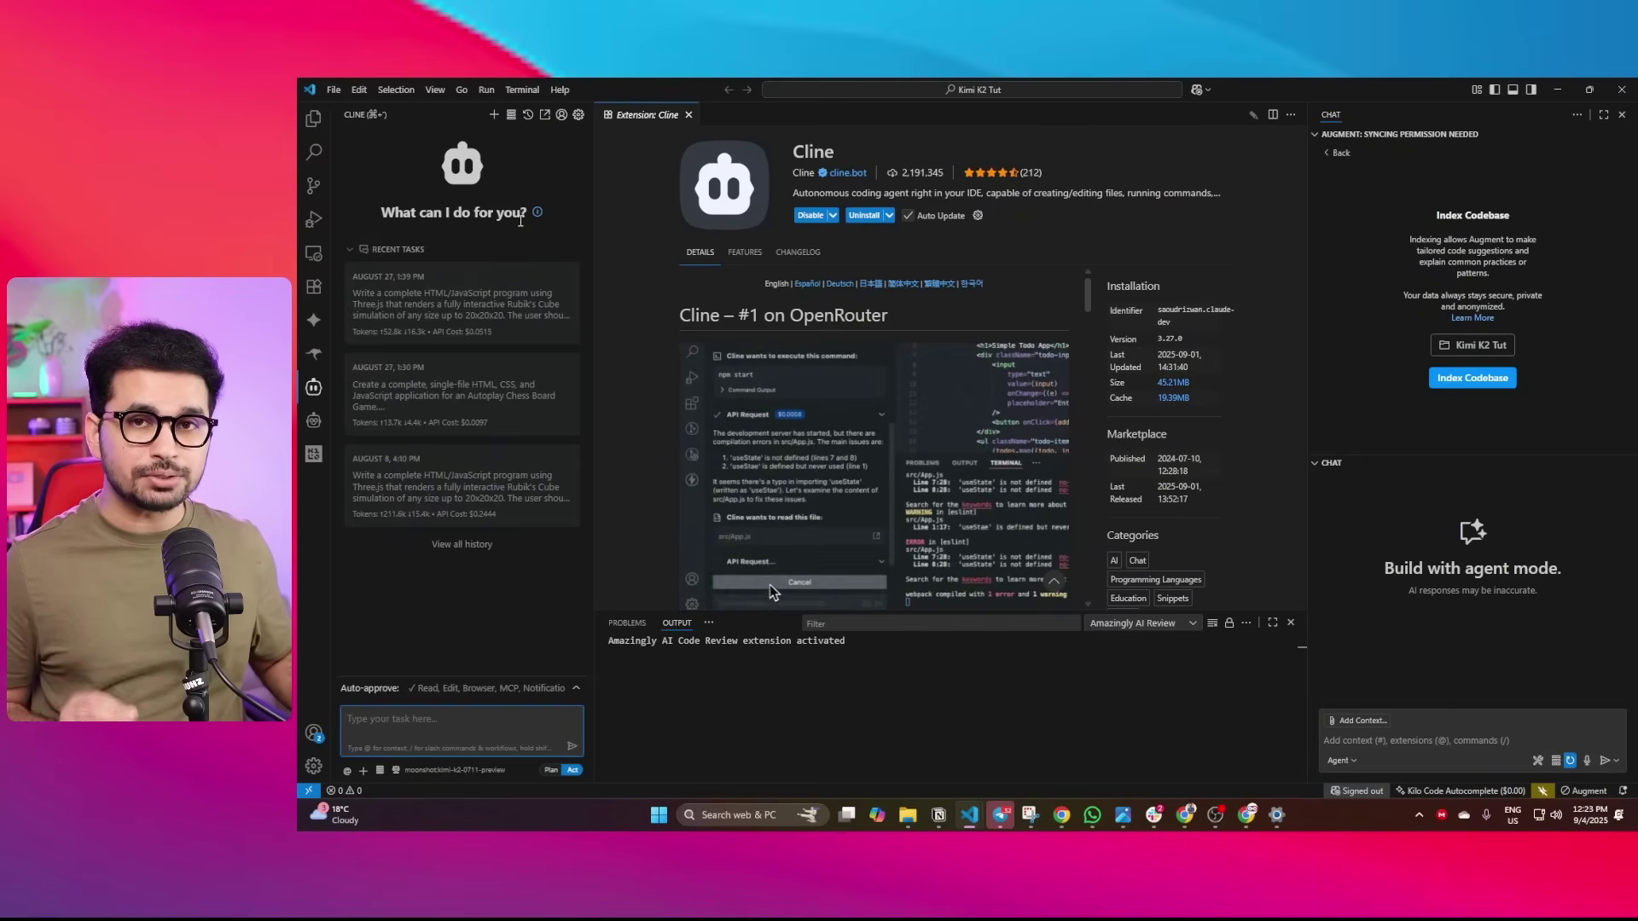
# Open Cline's API configuration settings, then bring Chrome to the front
pyautogui.click(578, 116)
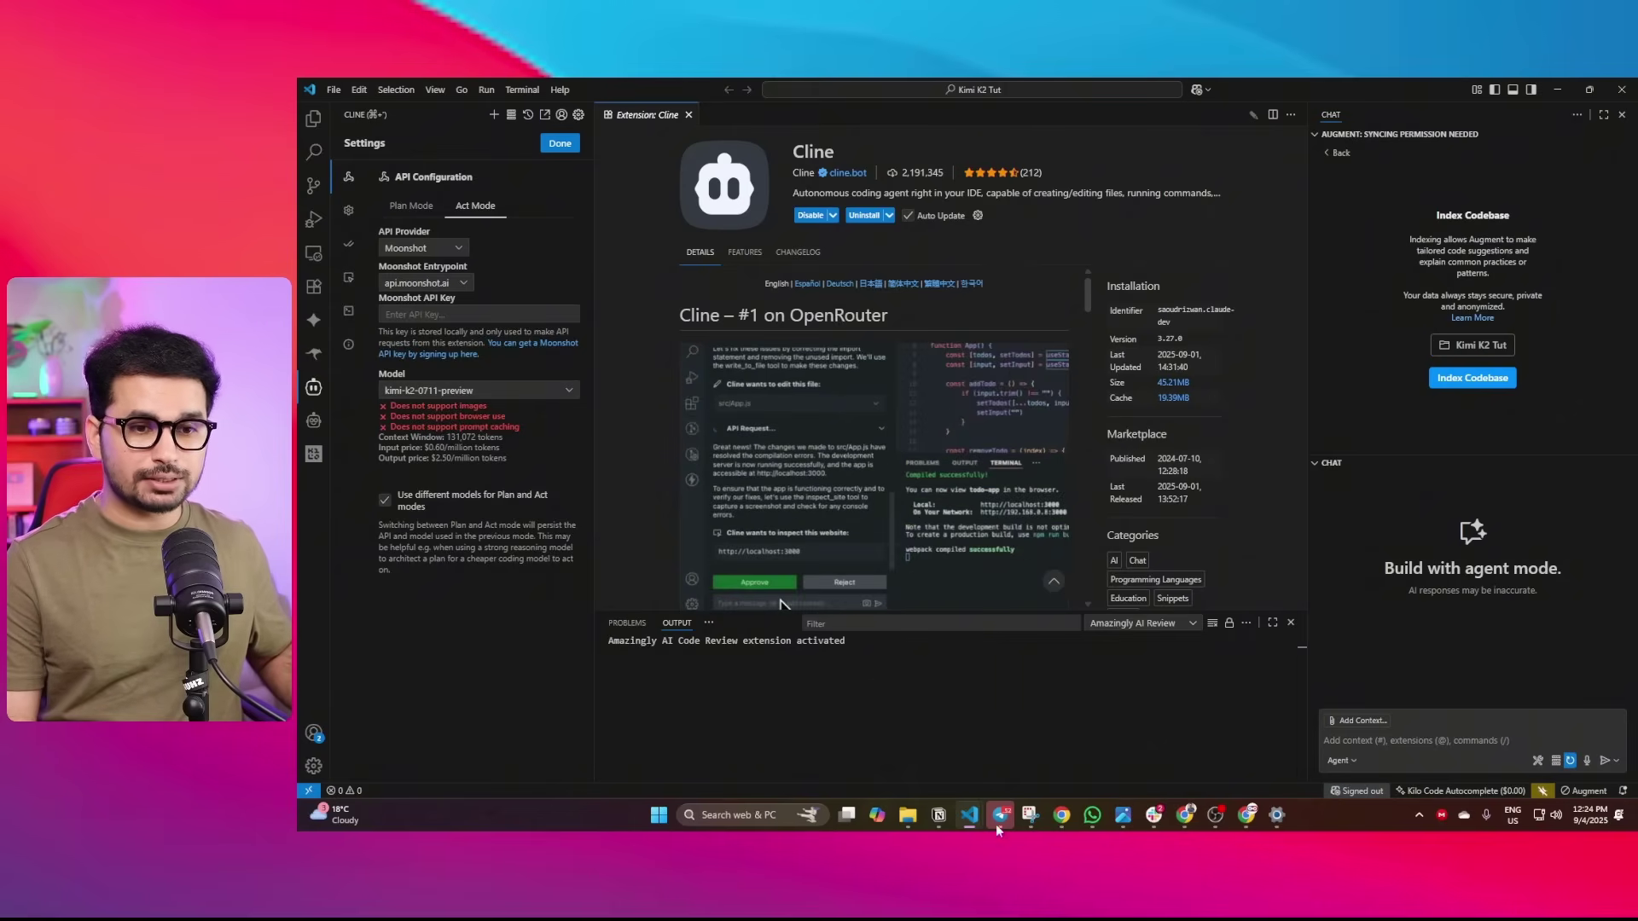
pyautogui.click(1245, 817)
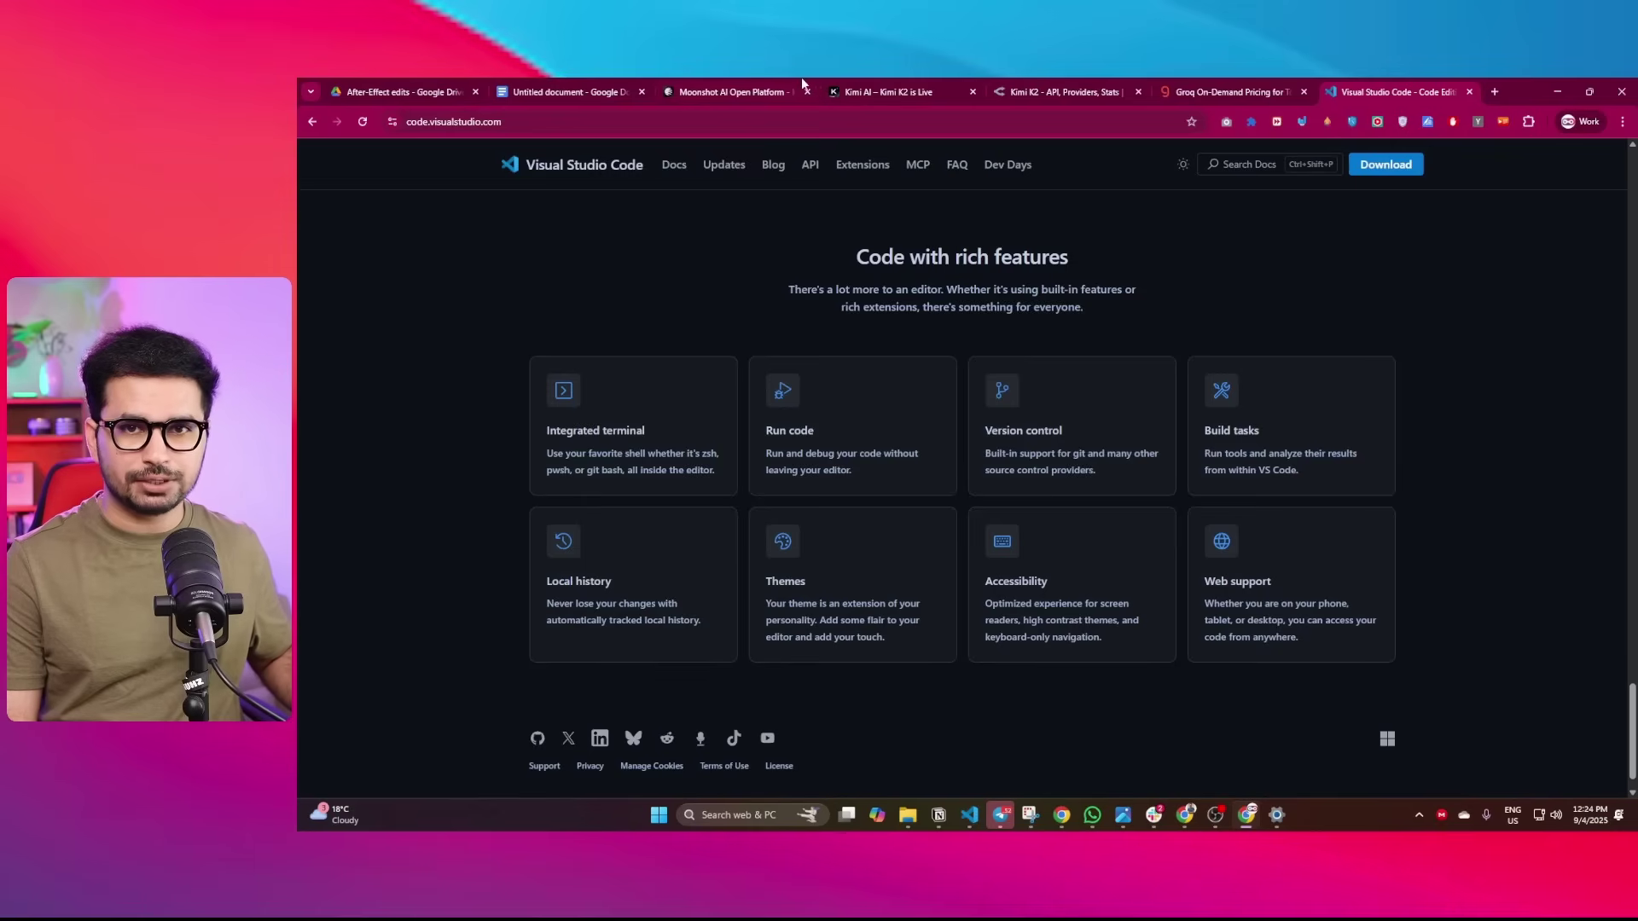
# Copy the Tutorial API key from the Moonshot platform's API keys page and return to VS Code
pyautogui.click(929, 82)
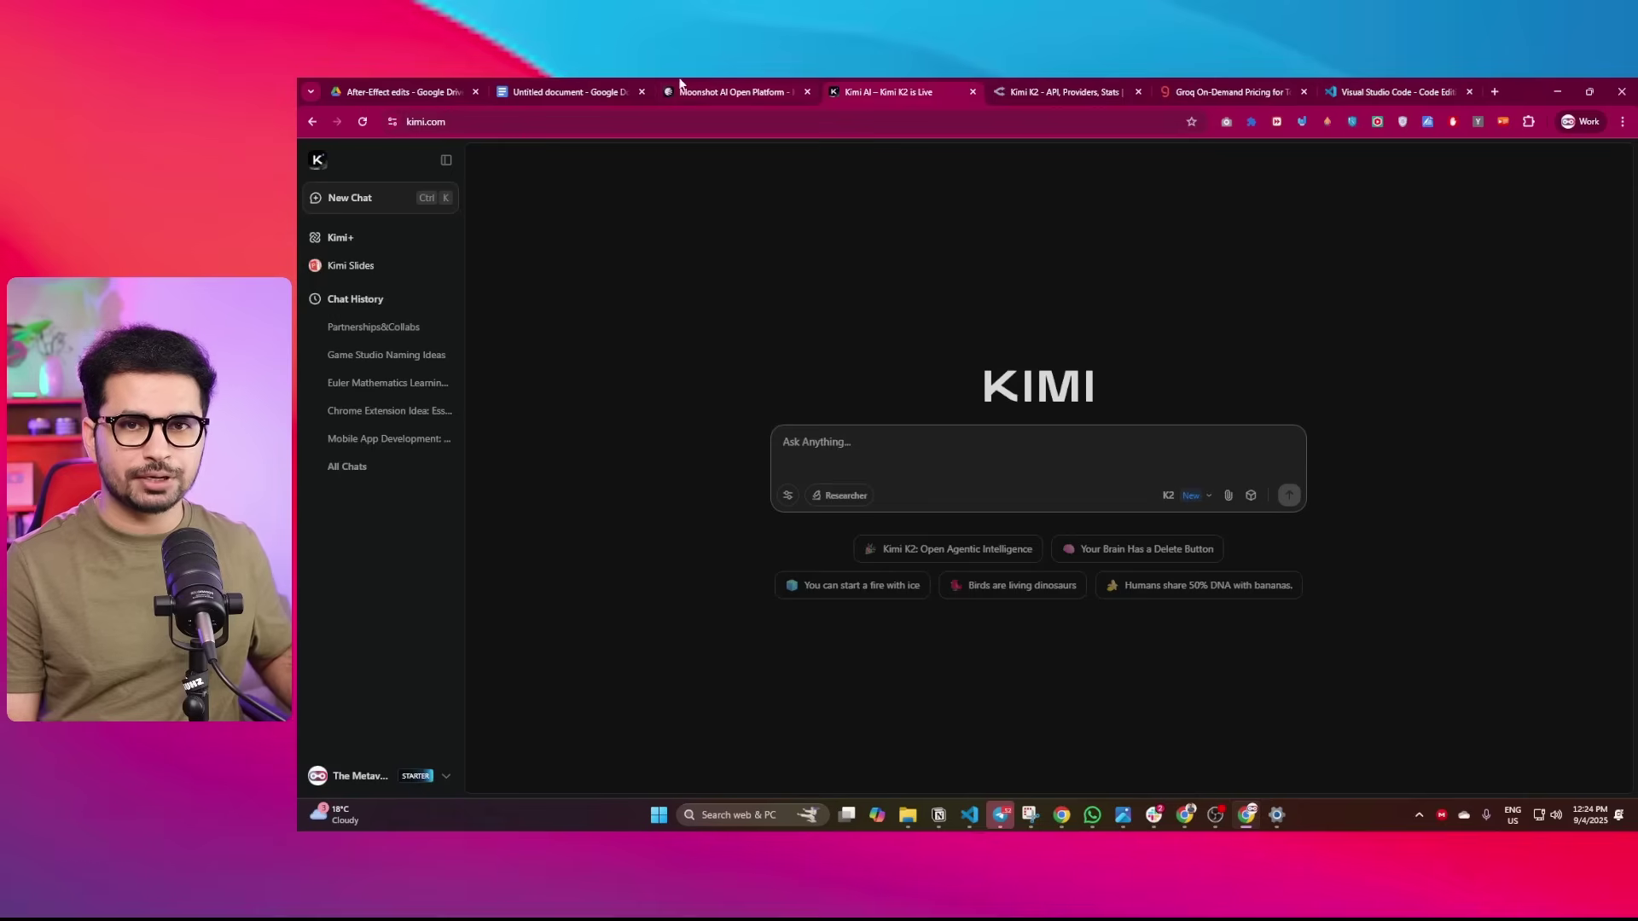
pyautogui.click(707, 93)
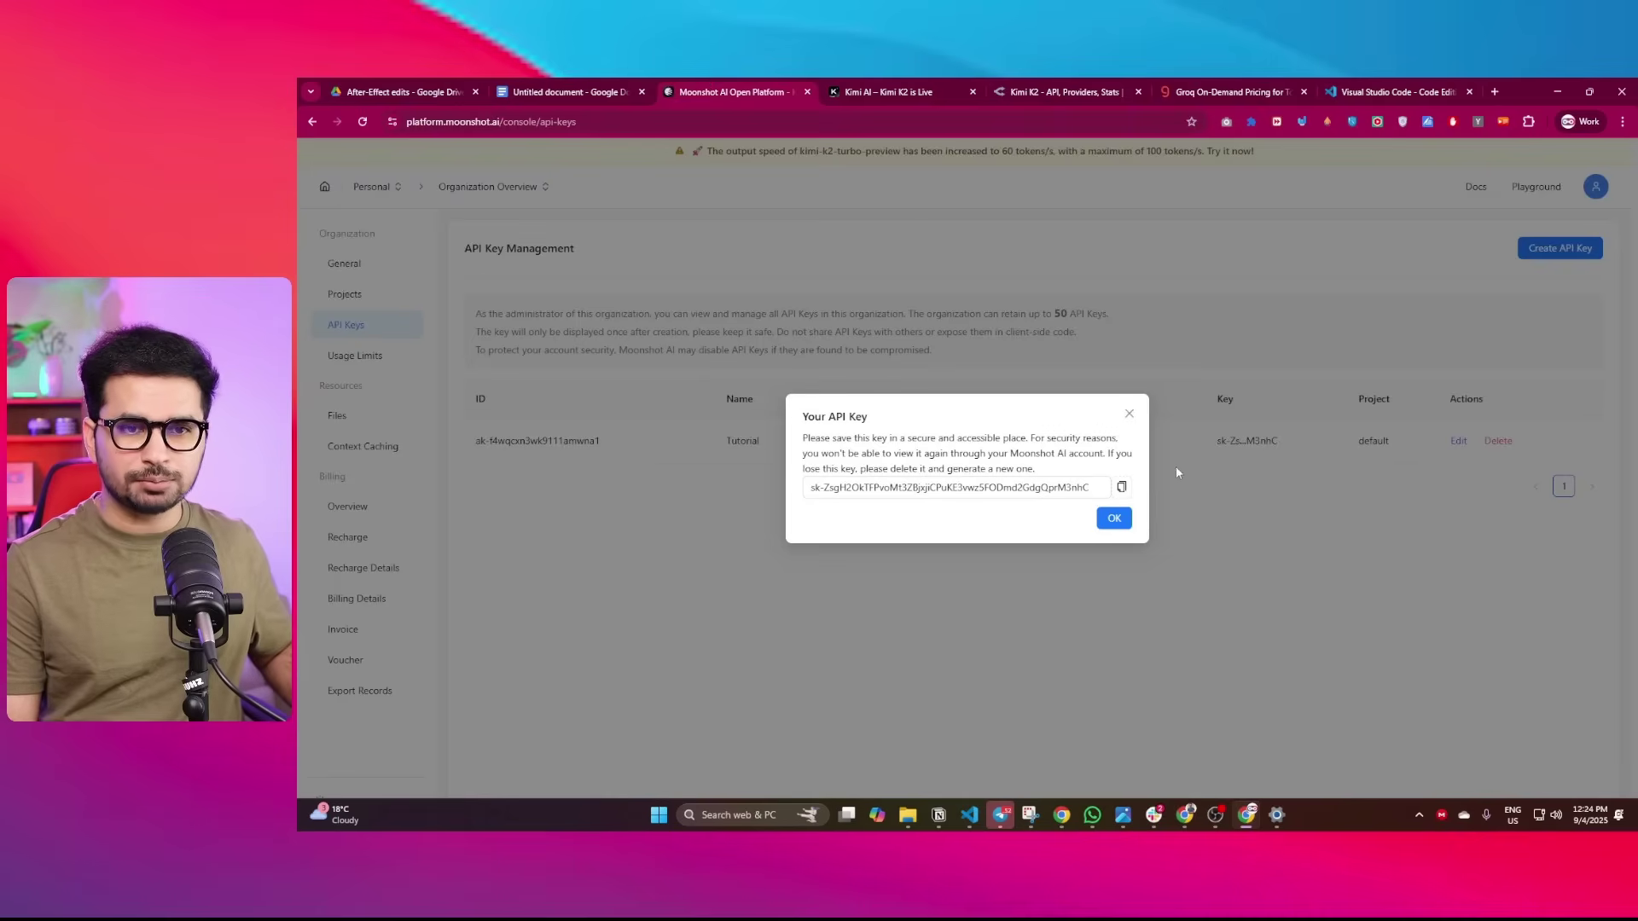
pyautogui.click(1123, 488)
pyautogui.hotkey('alt', 'Tab')
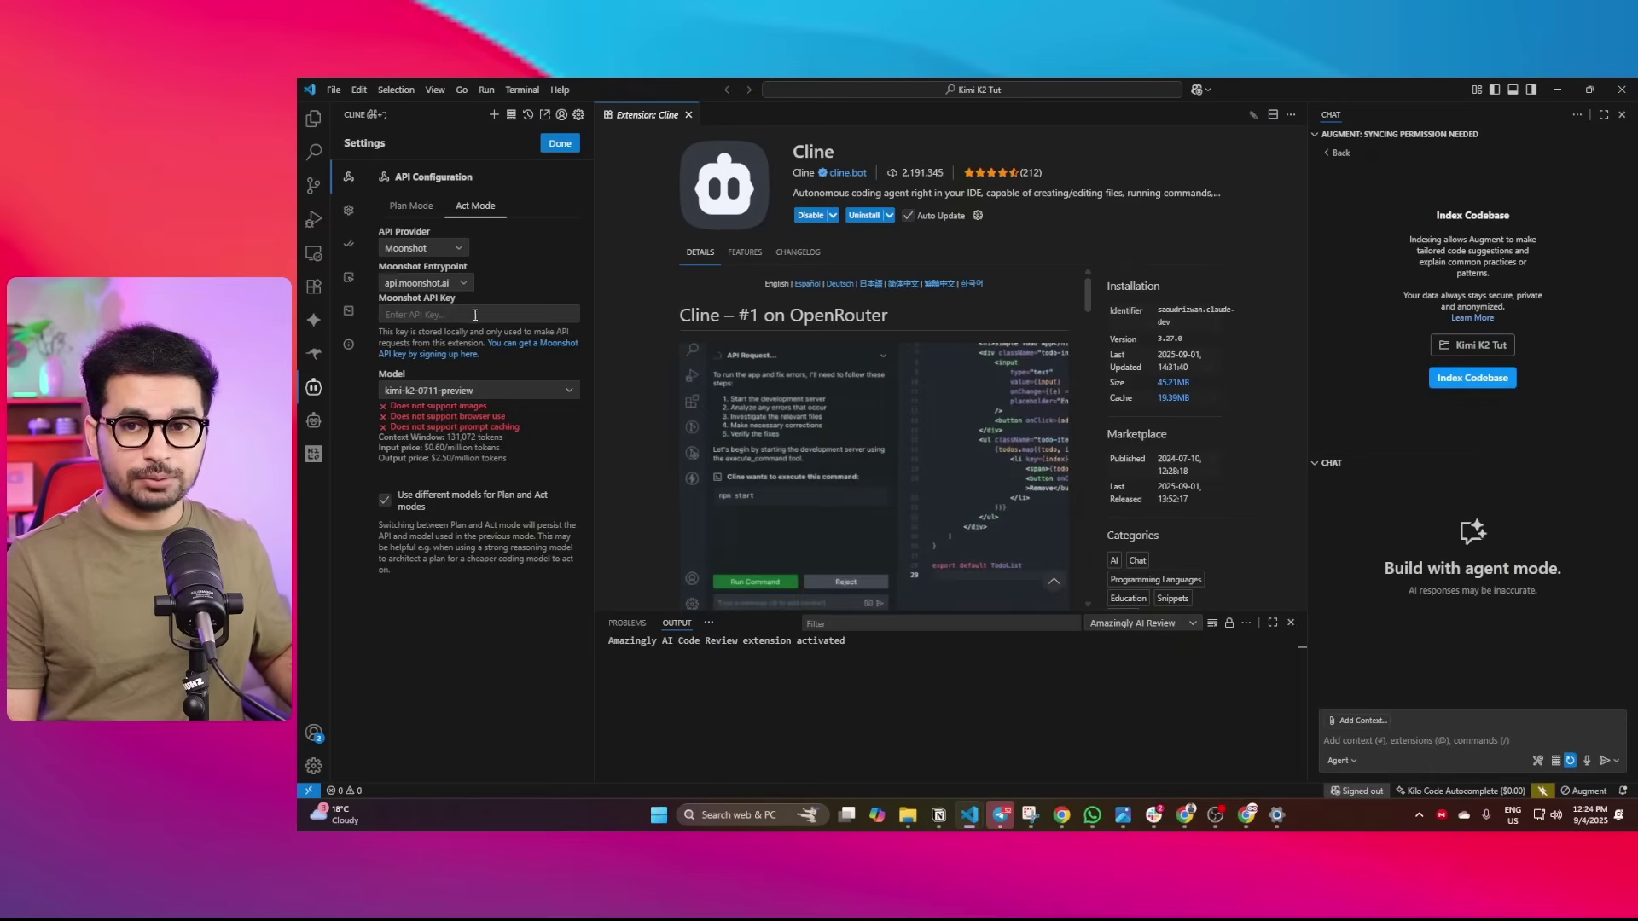
# Paste the Moonshot API key into Cline's key field and save the settings
pyautogui.hotkey('ctrl', 'v')
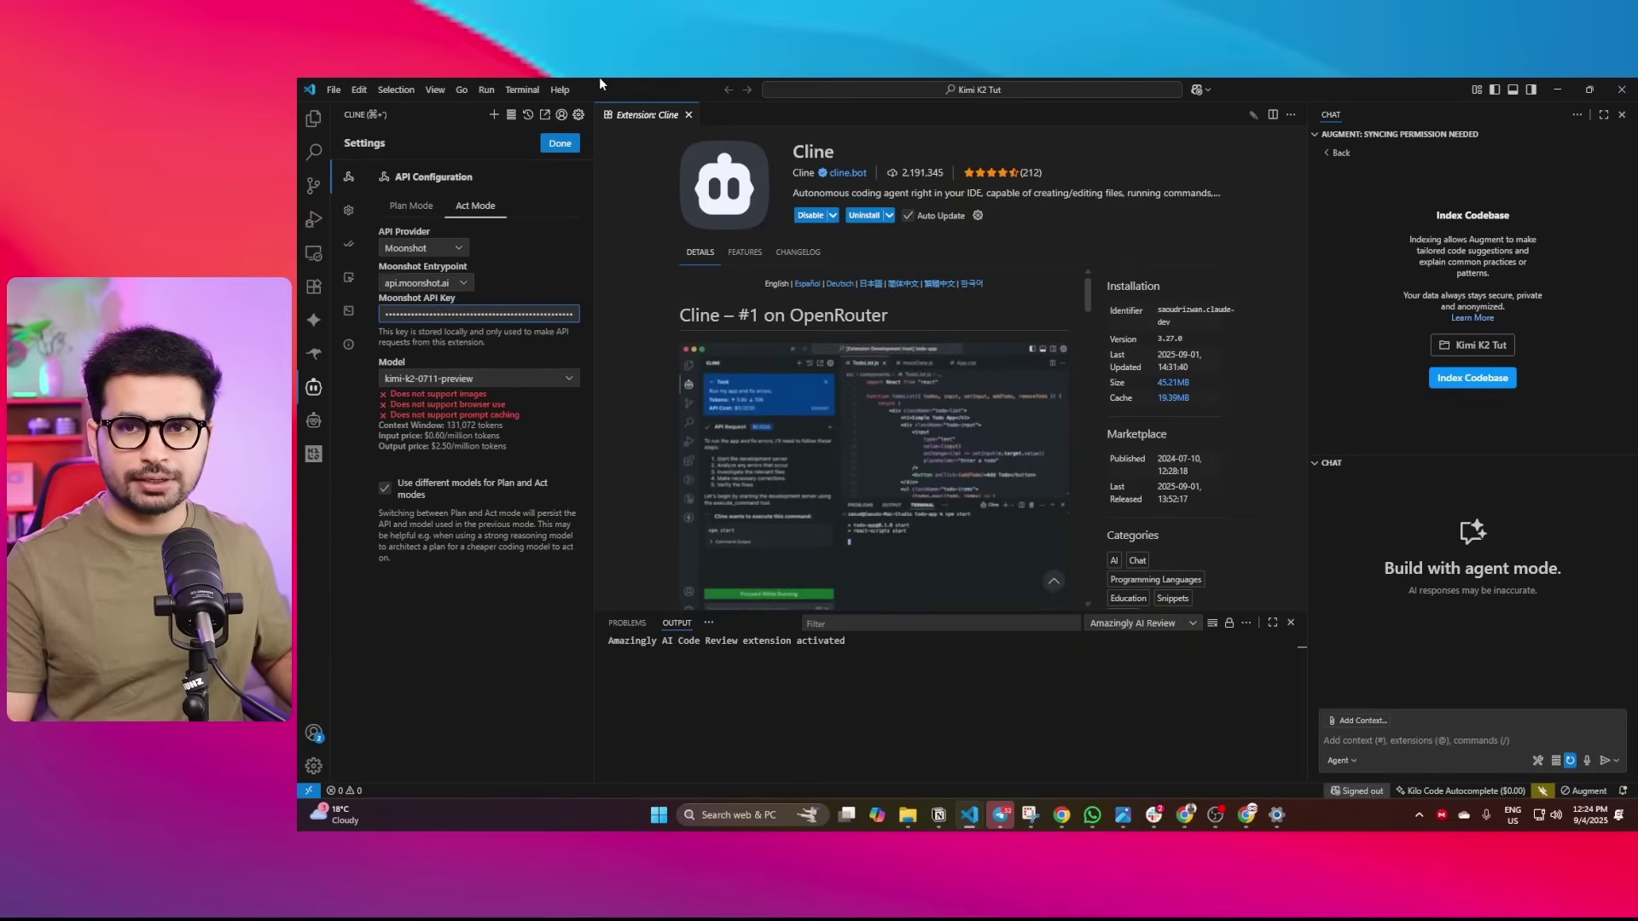
pyautogui.click(560, 143)
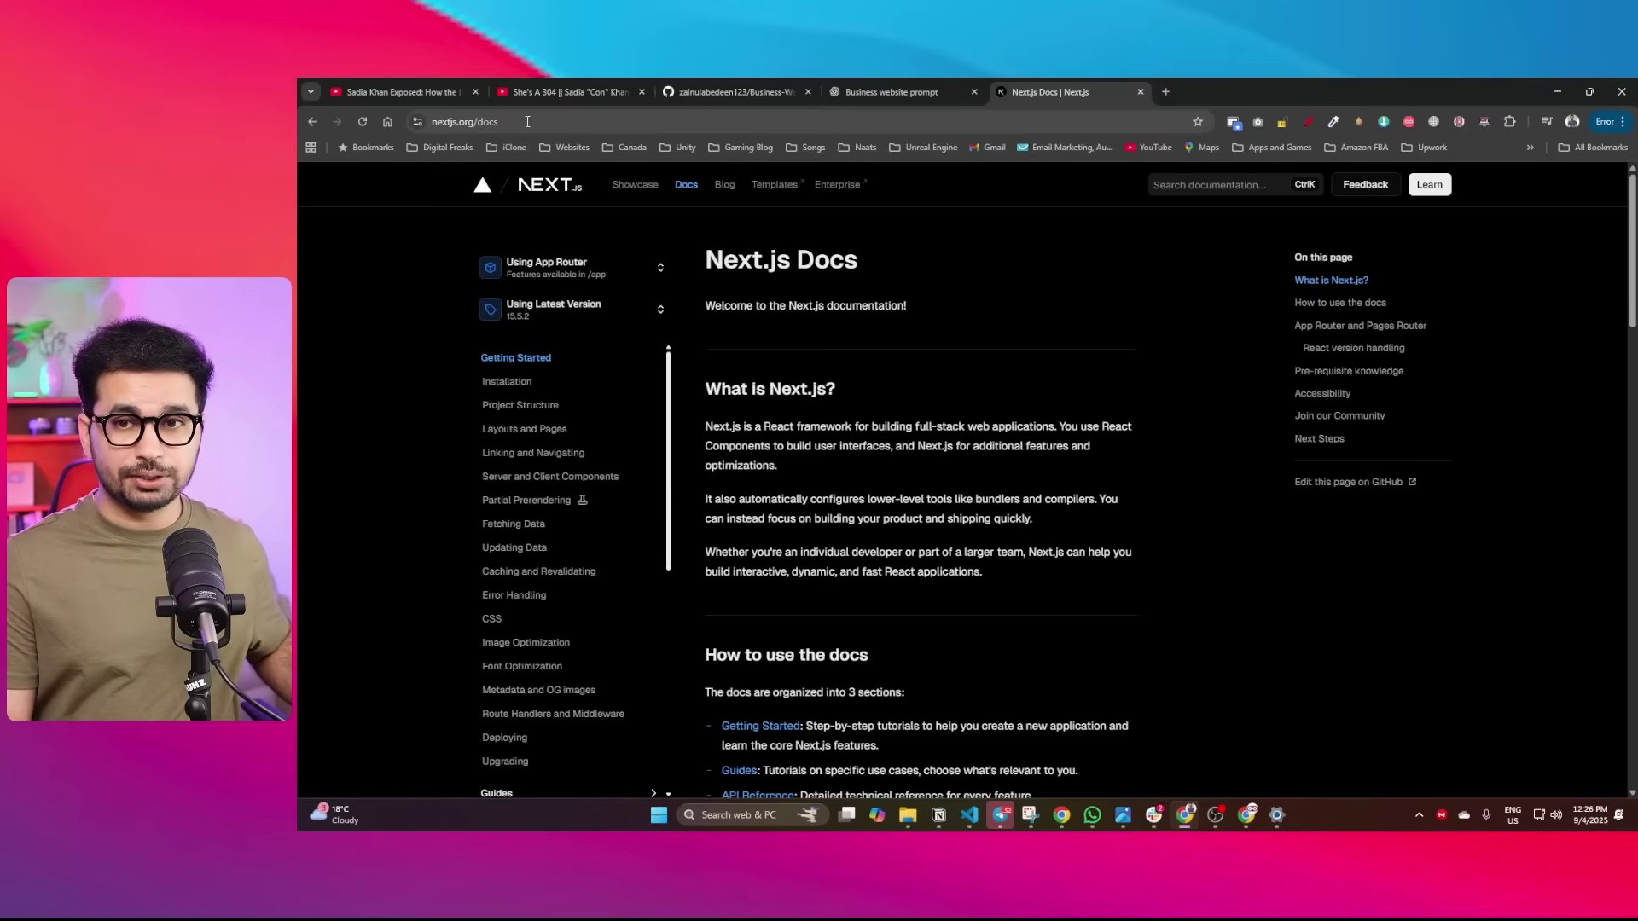
# On the Next.js Installation docs, select the npx create-next-app@latest command, then return to VS Code
pyautogui.click(512, 120)
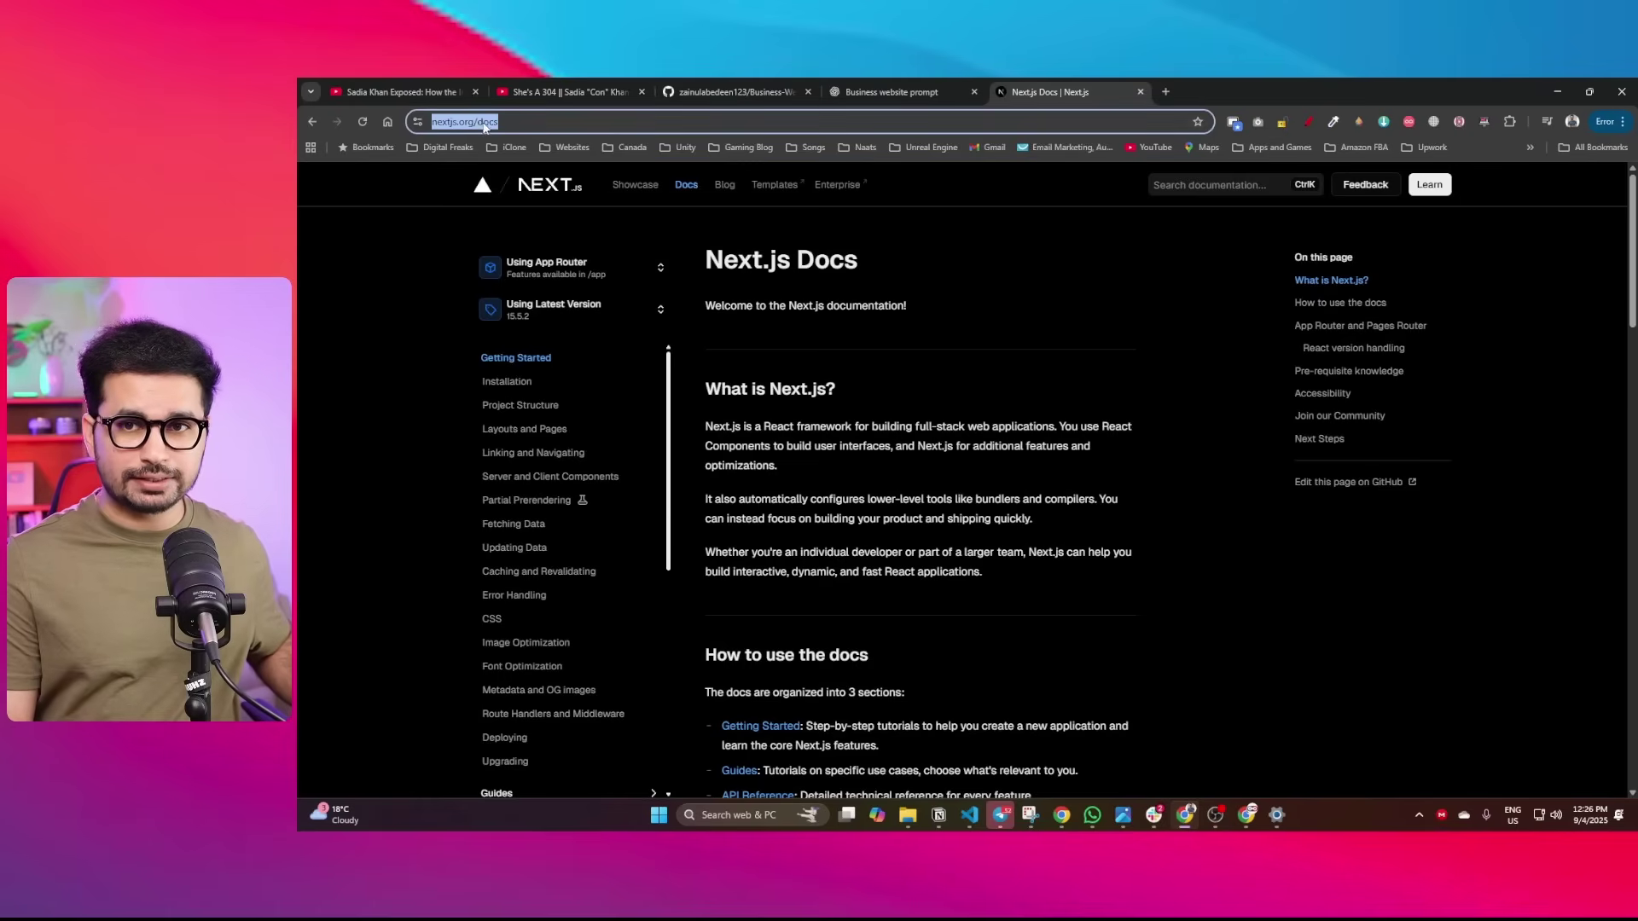
pyautogui.click(507, 386)
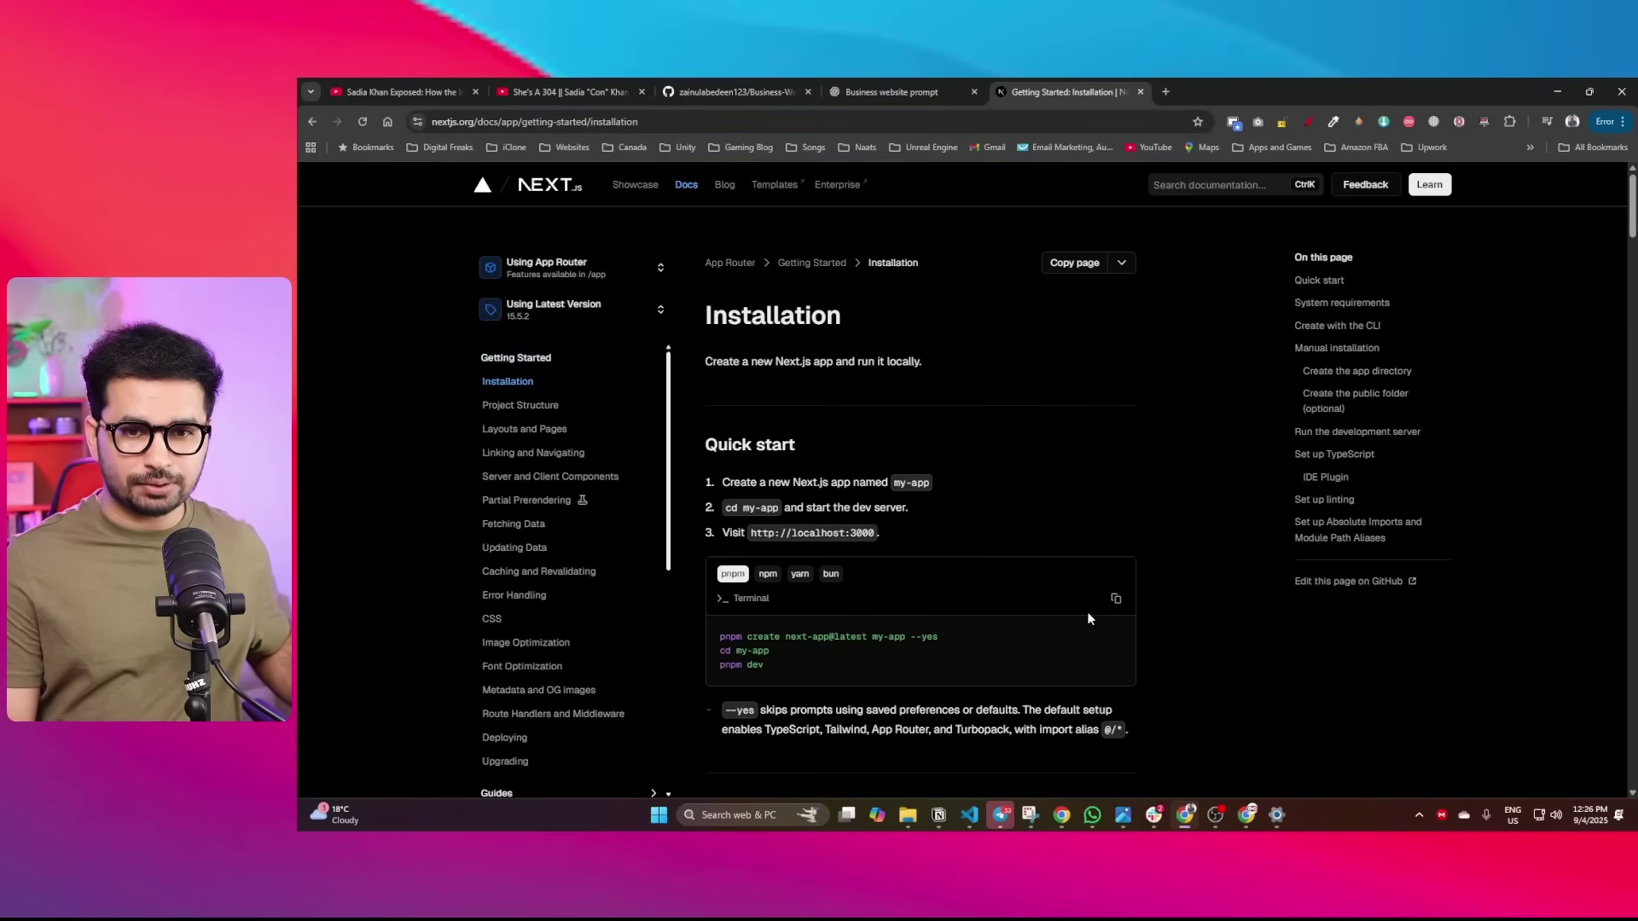
pyautogui.scroll(-7, 1089, 616)
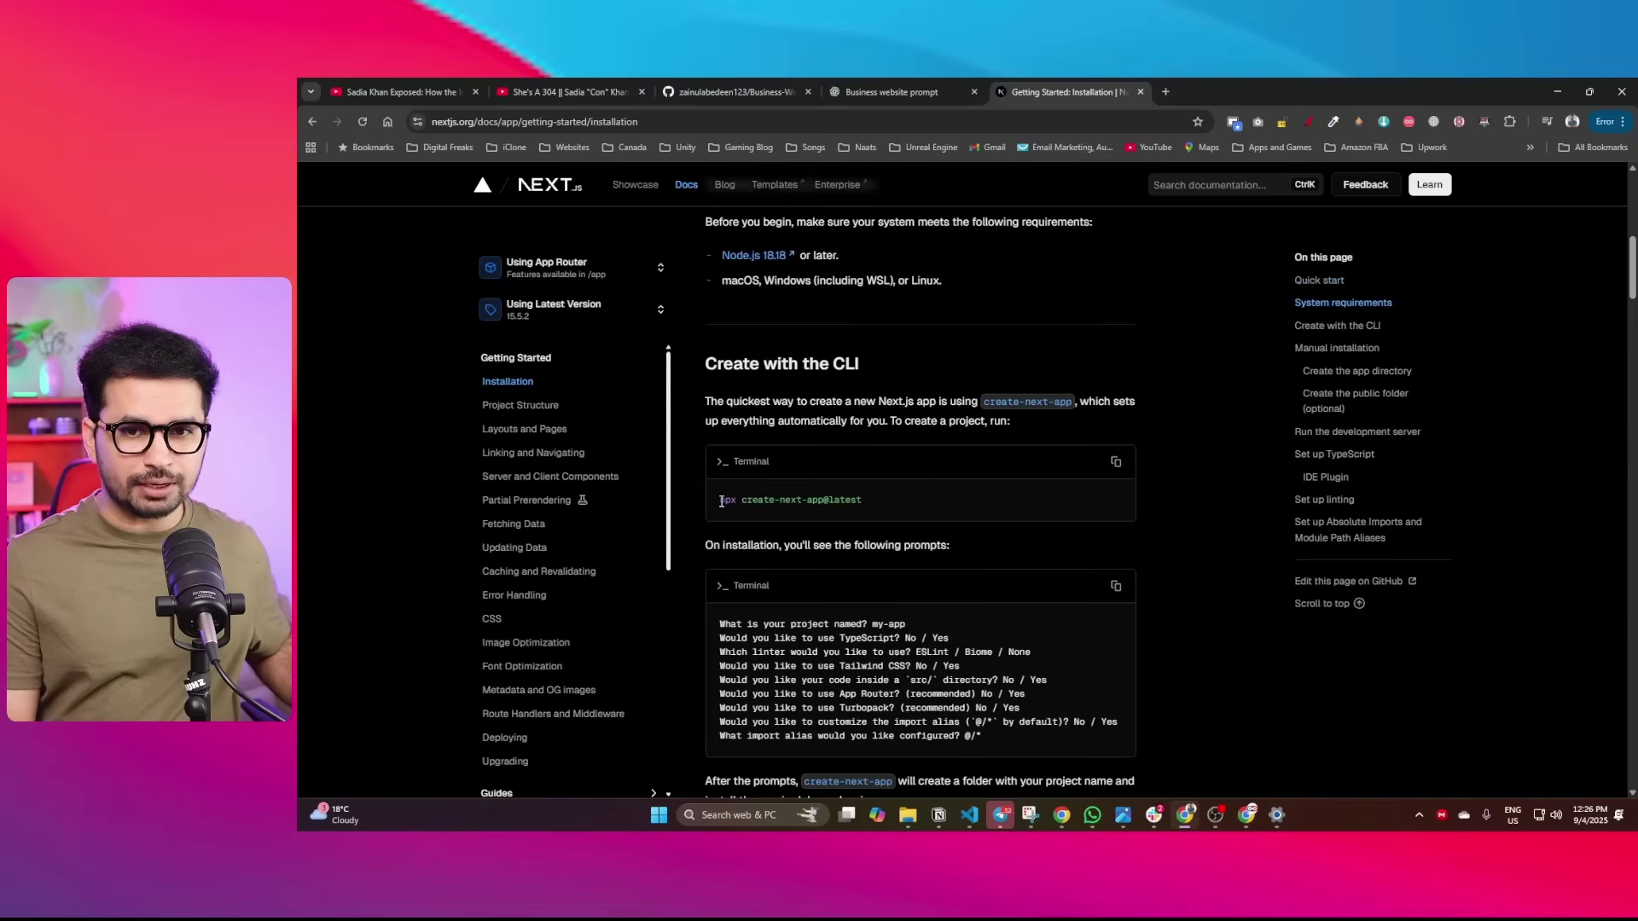
pyautogui.moveTo(718, 500); pyautogui.dragTo(807, 498)
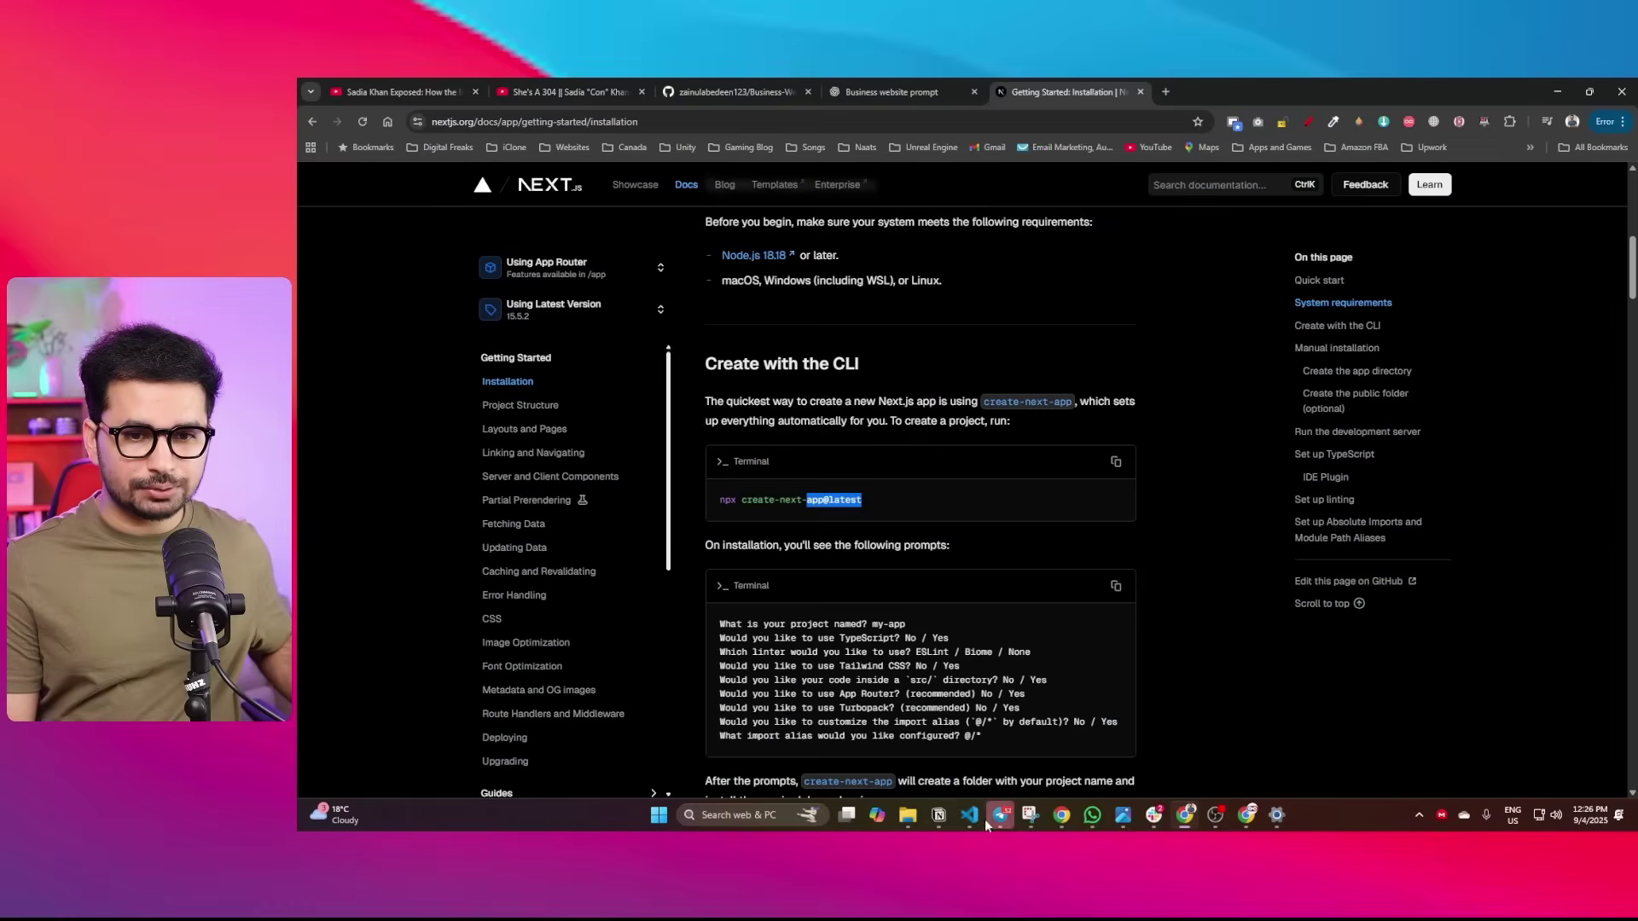
pyautogui.moveTo(969, 814)
pyautogui.click(1099, 768)
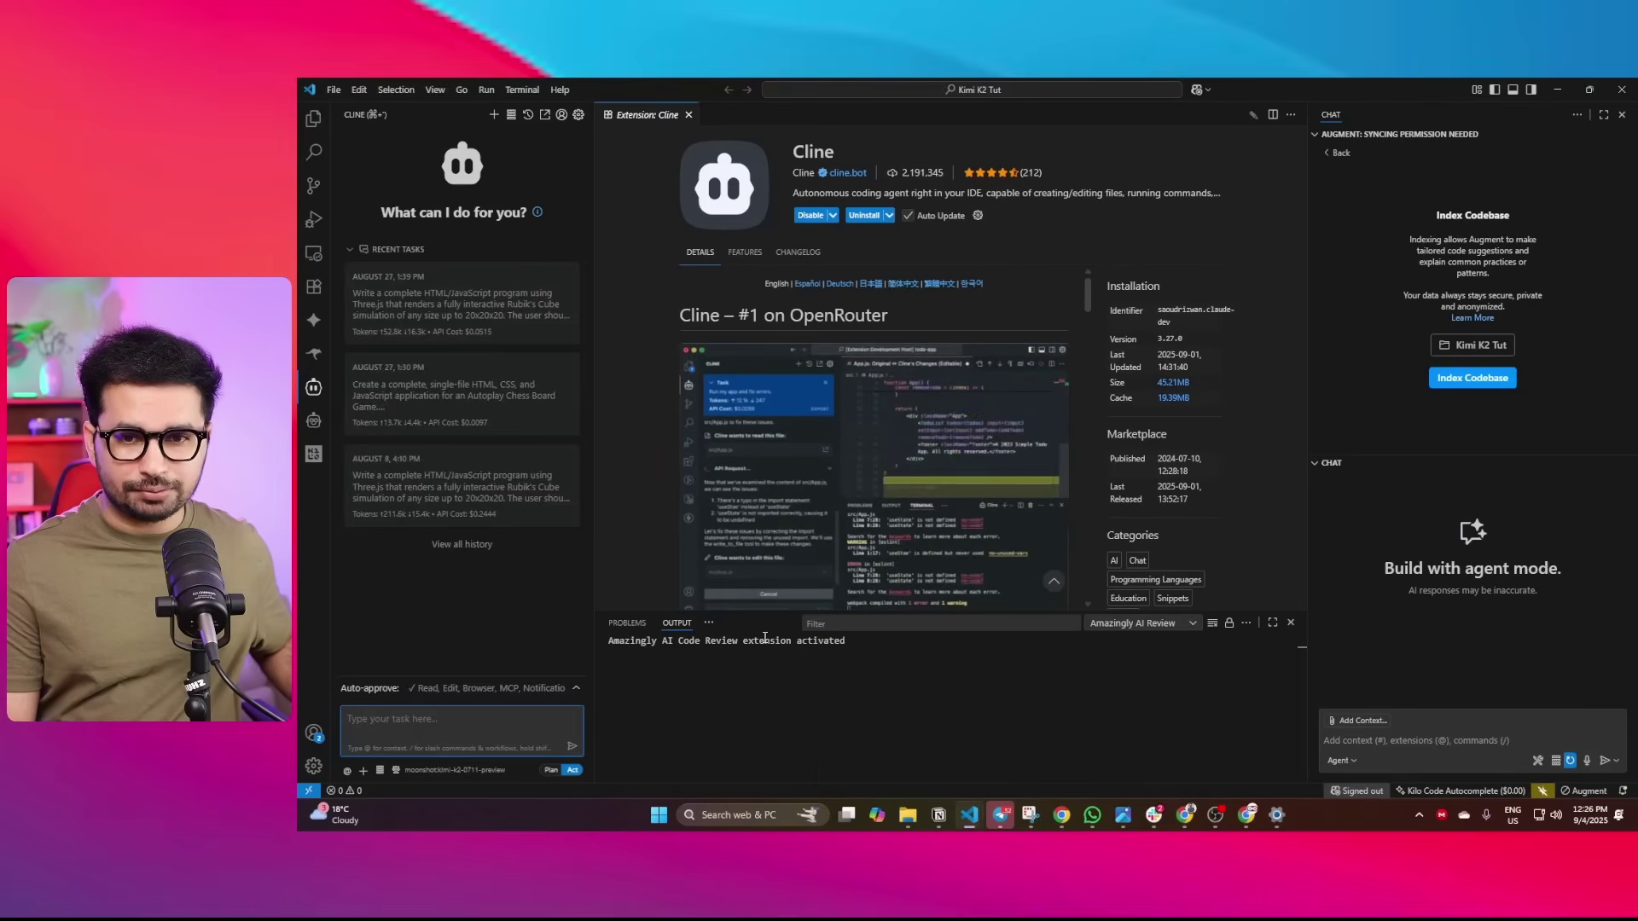
# Enlarge the bottom panel and run the pasted npx create-next-app@latest command in the terminal
pyautogui.moveTo(1045, 597); pyautogui.dragTo(1101, 503)
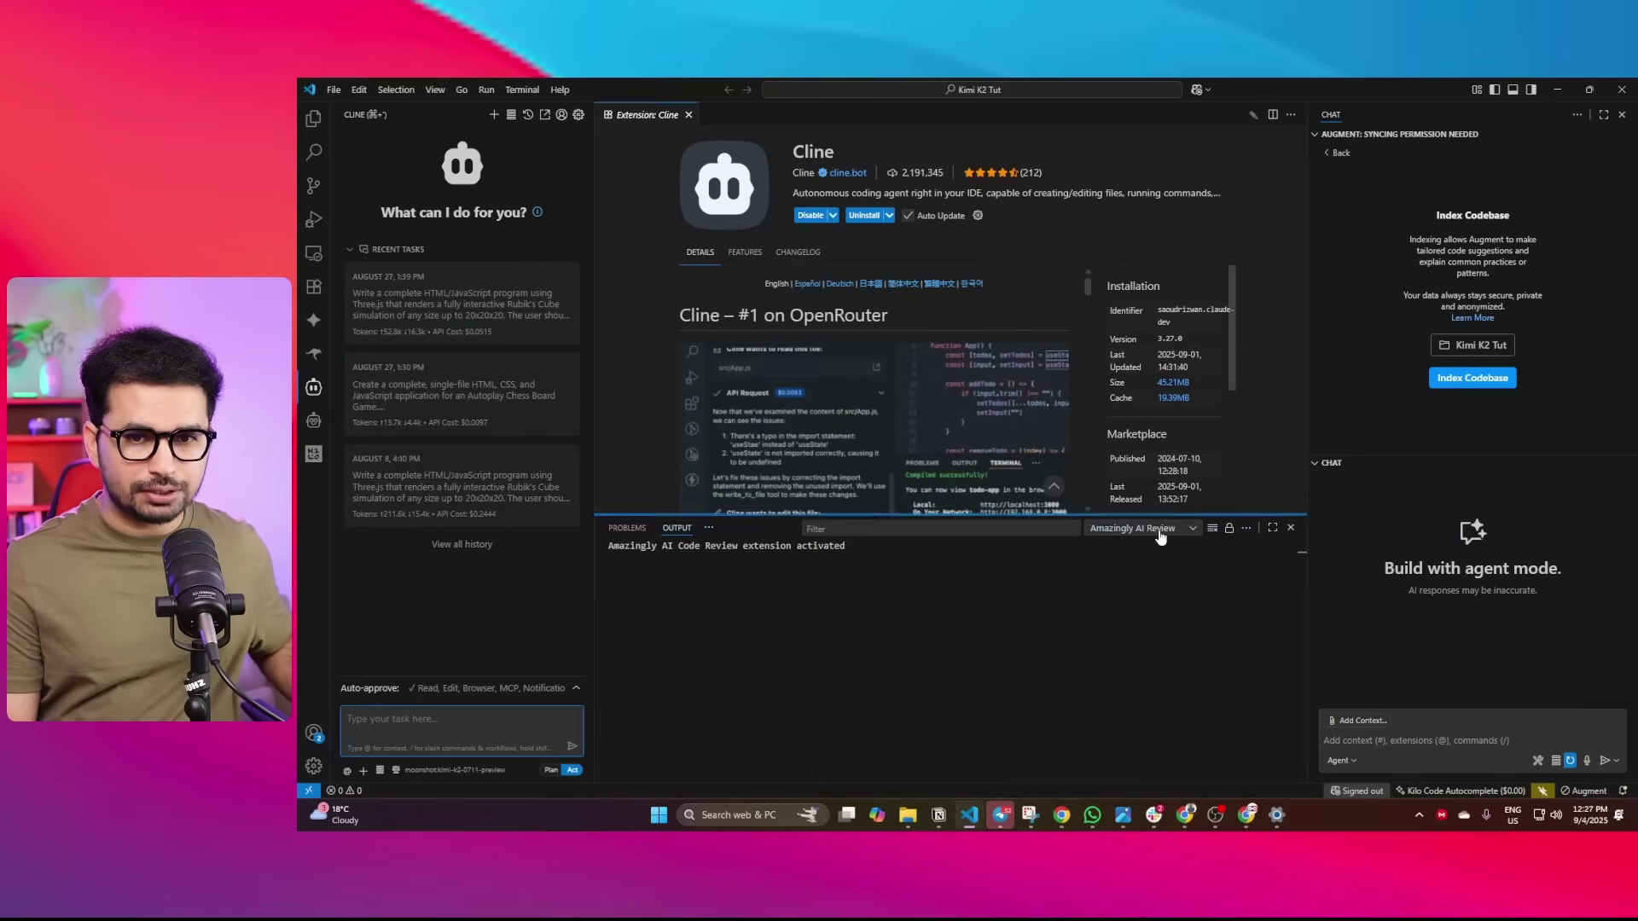
pyautogui.moveTo(1306, 472); pyautogui.dragTo(1471, 473)
pyautogui.click(802, 528)
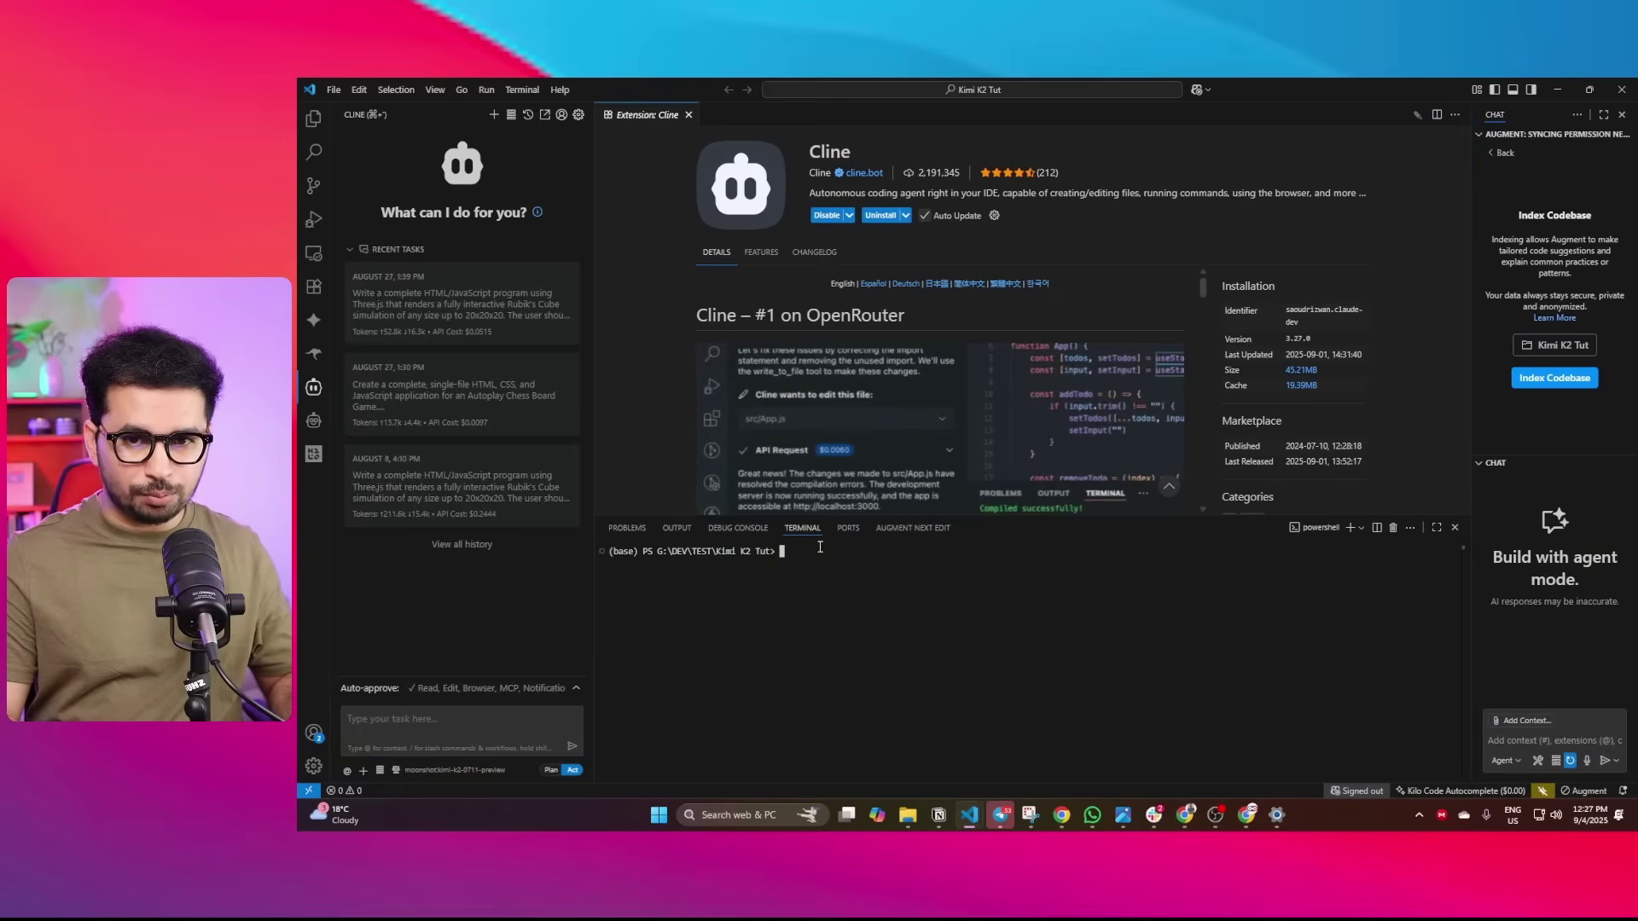
pyautogui.write('npx create-next-app@latest')
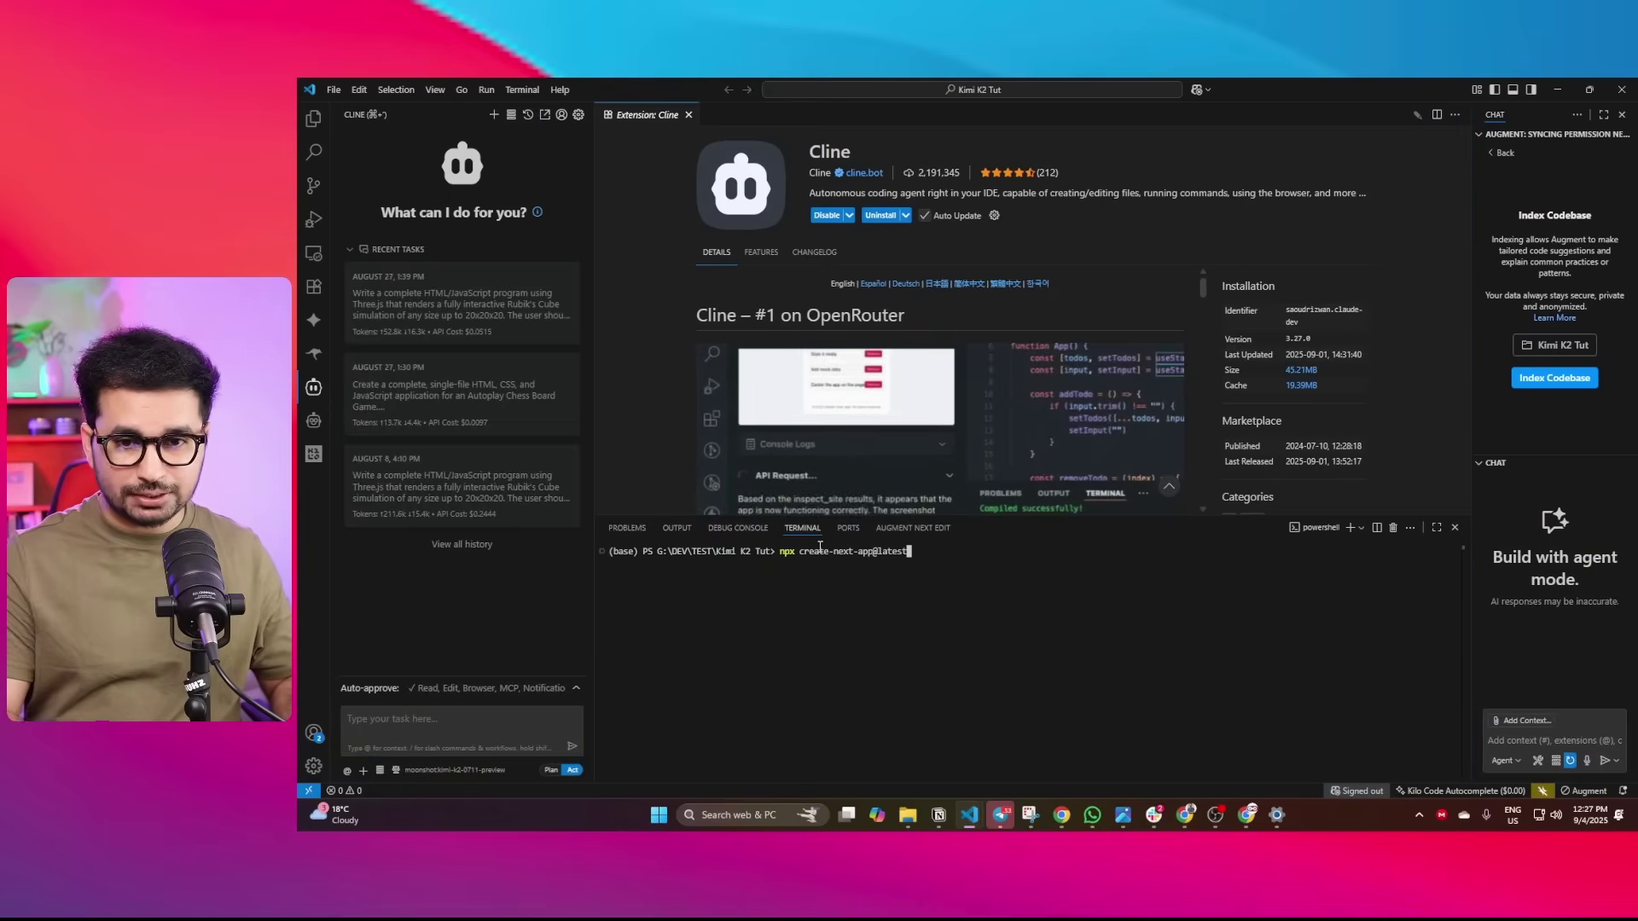
pyautogui.hotkey('alt', 'Tab')
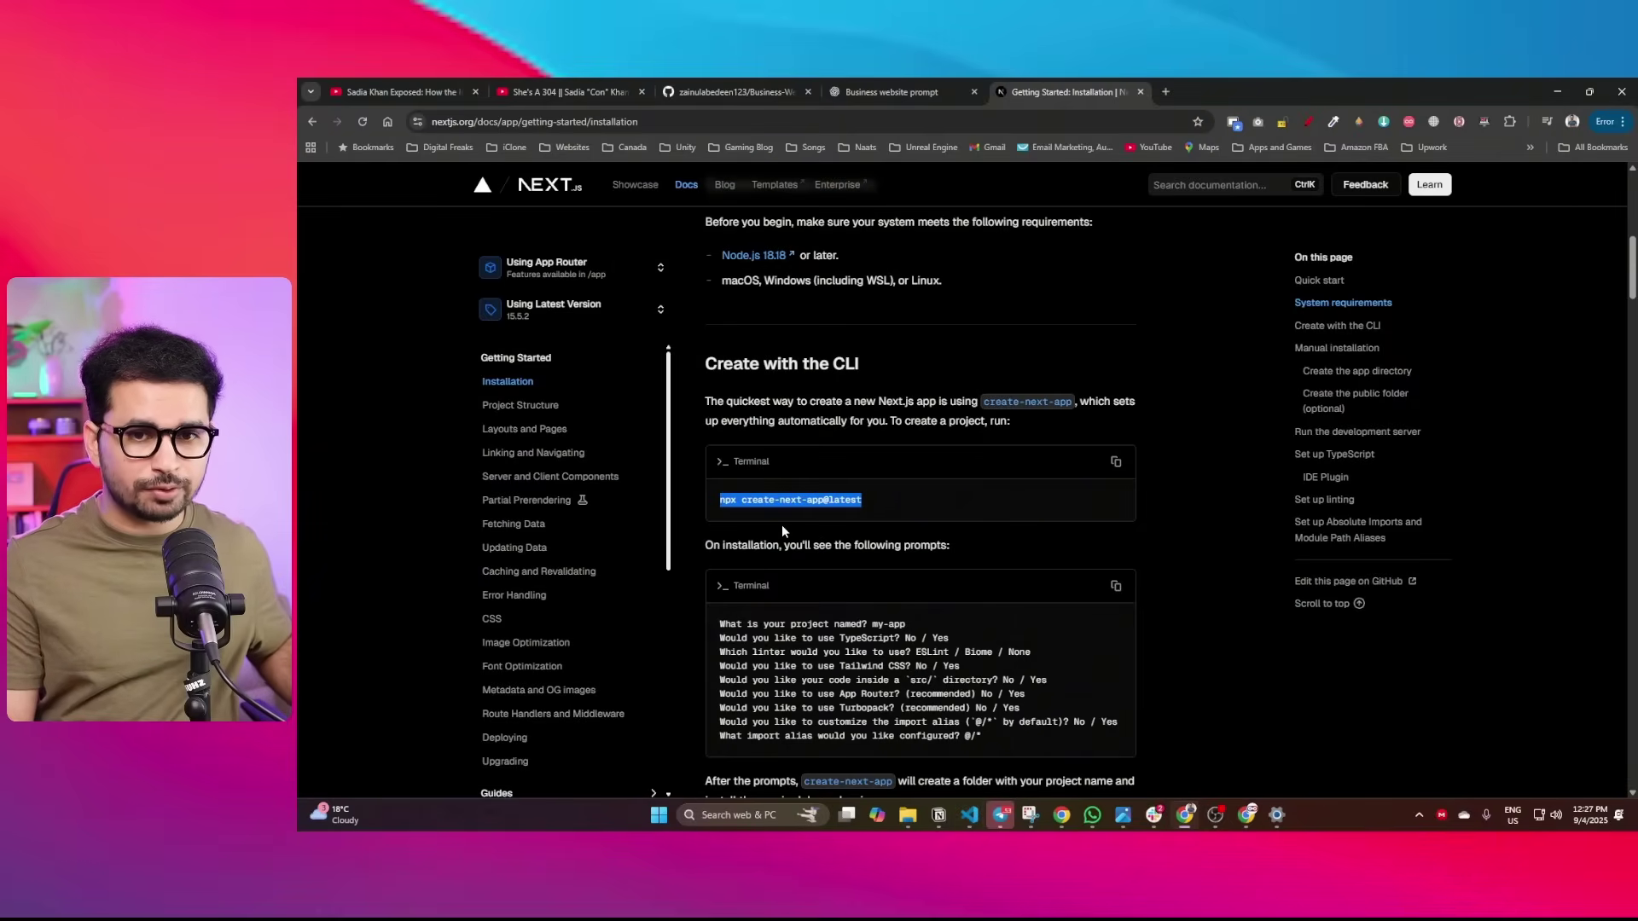
pyautogui.hotkey('alt', 'Tab')
pyautogui.press('Return')
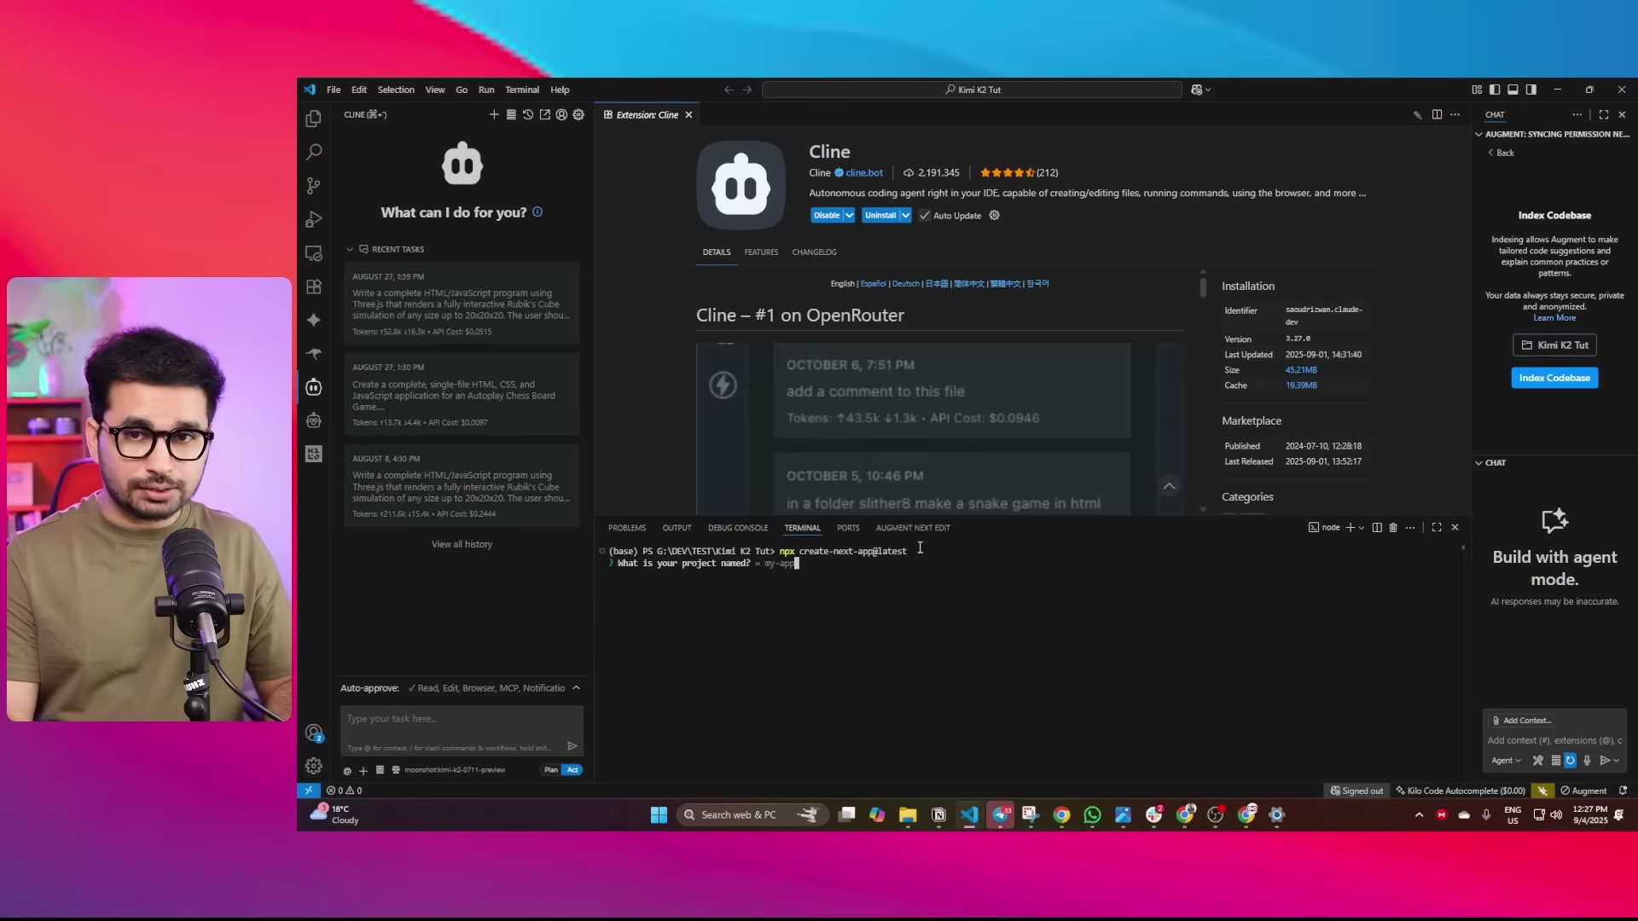
# Name the project kimik2-biz-tut, accept Tailwind, App Router and defaults, then expand it in Explorer
pyautogui.write('kim')
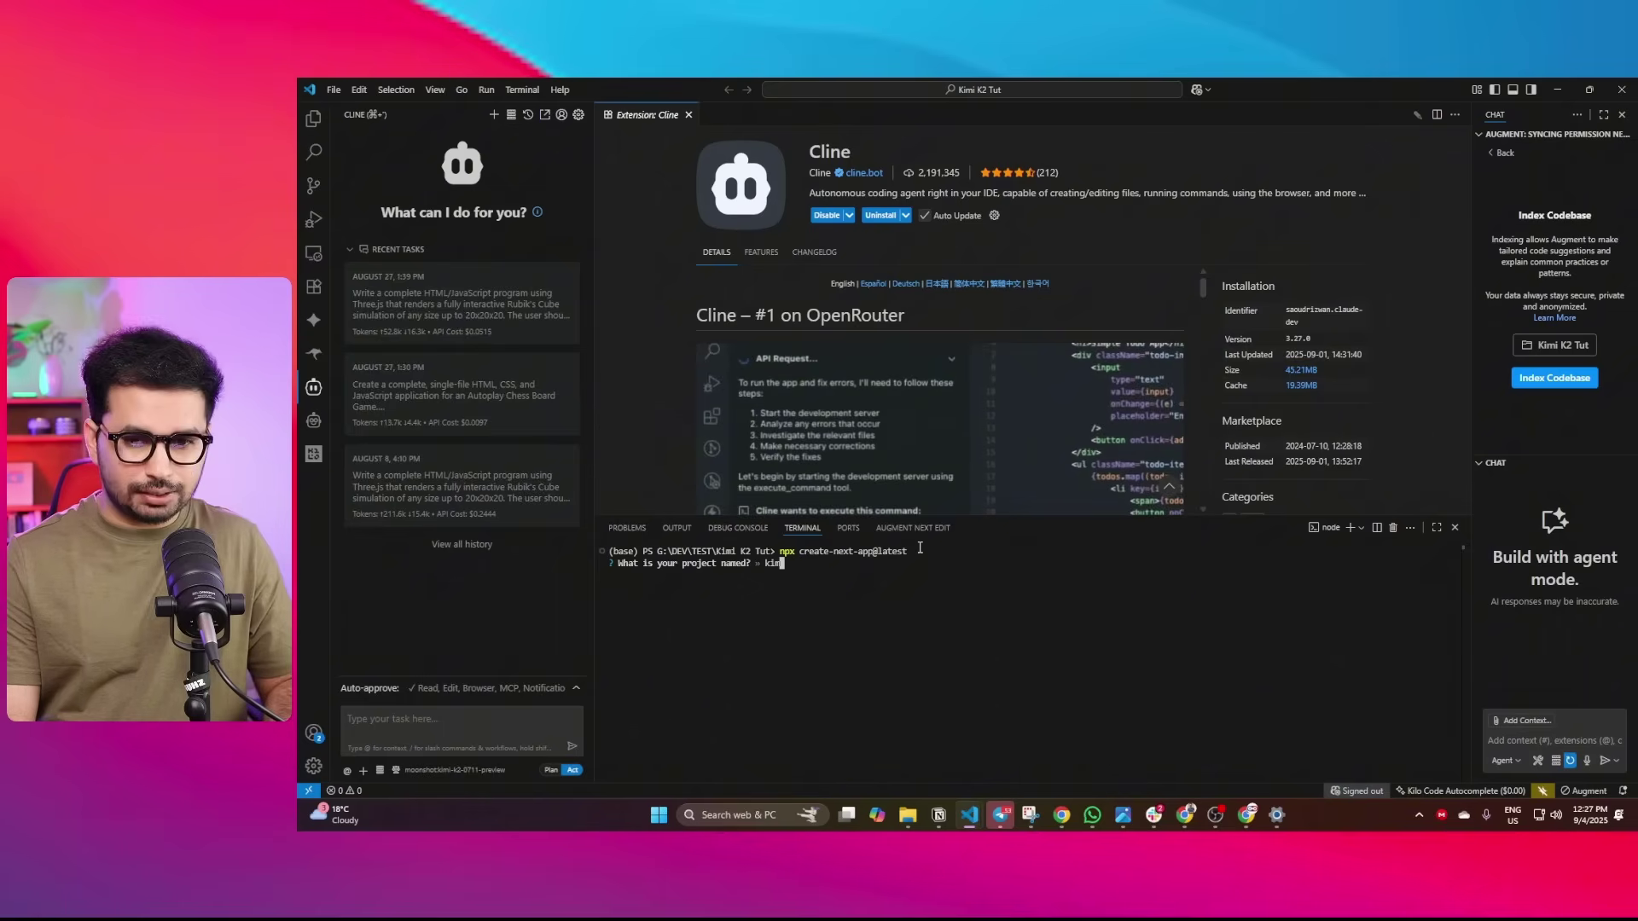
pyautogui.write('ik2-biz-tut')
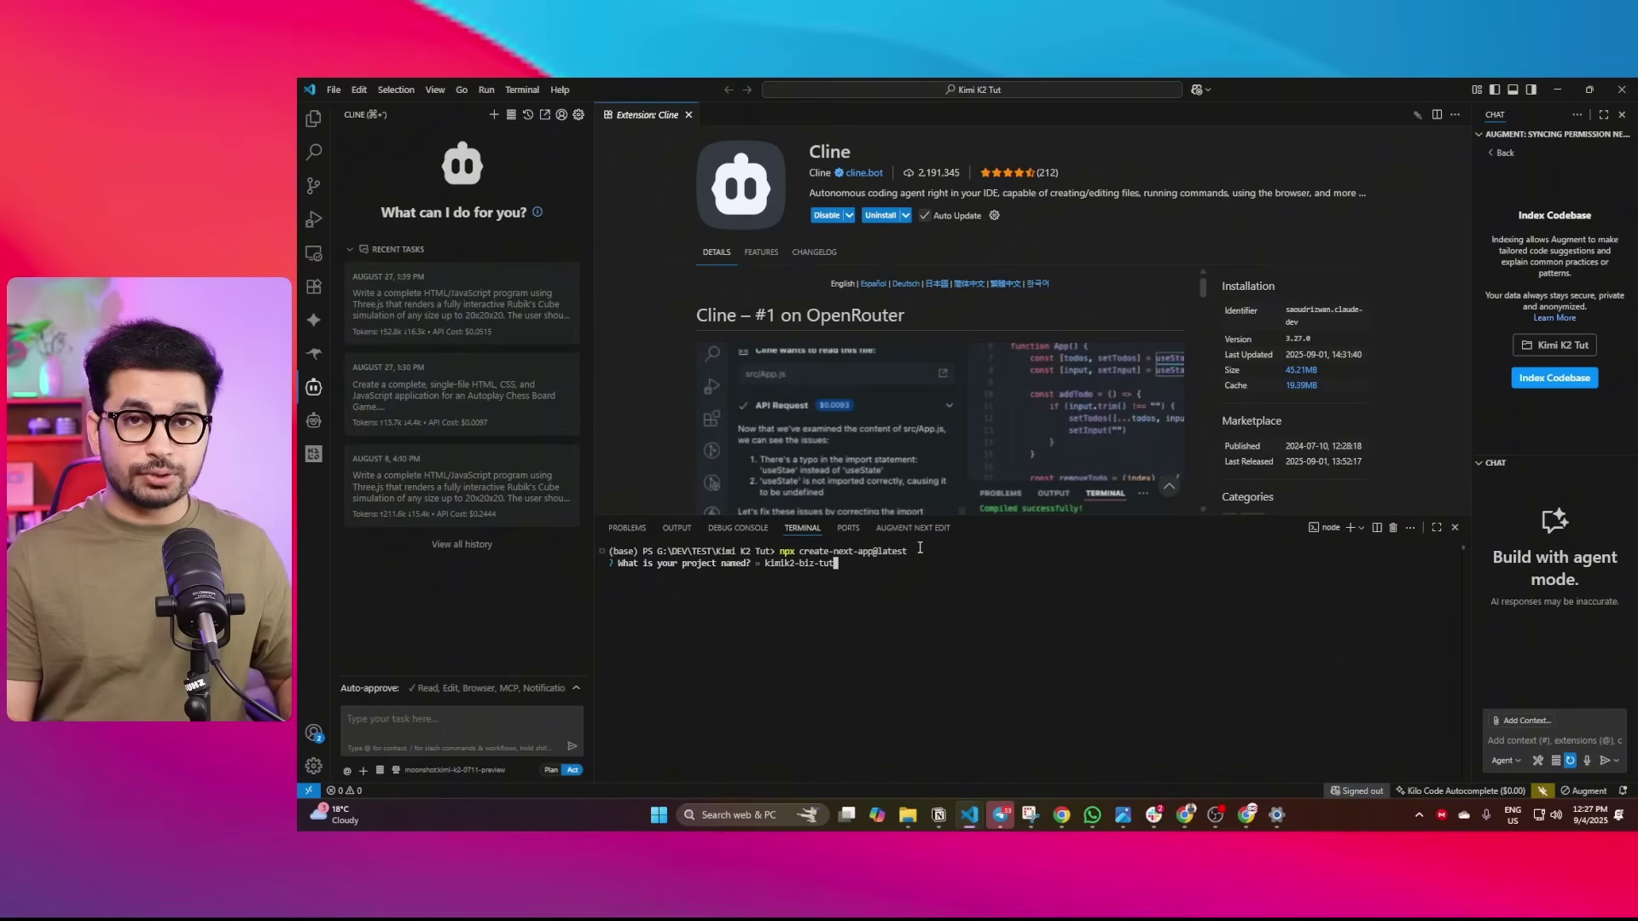
pyautogui.press('Return')
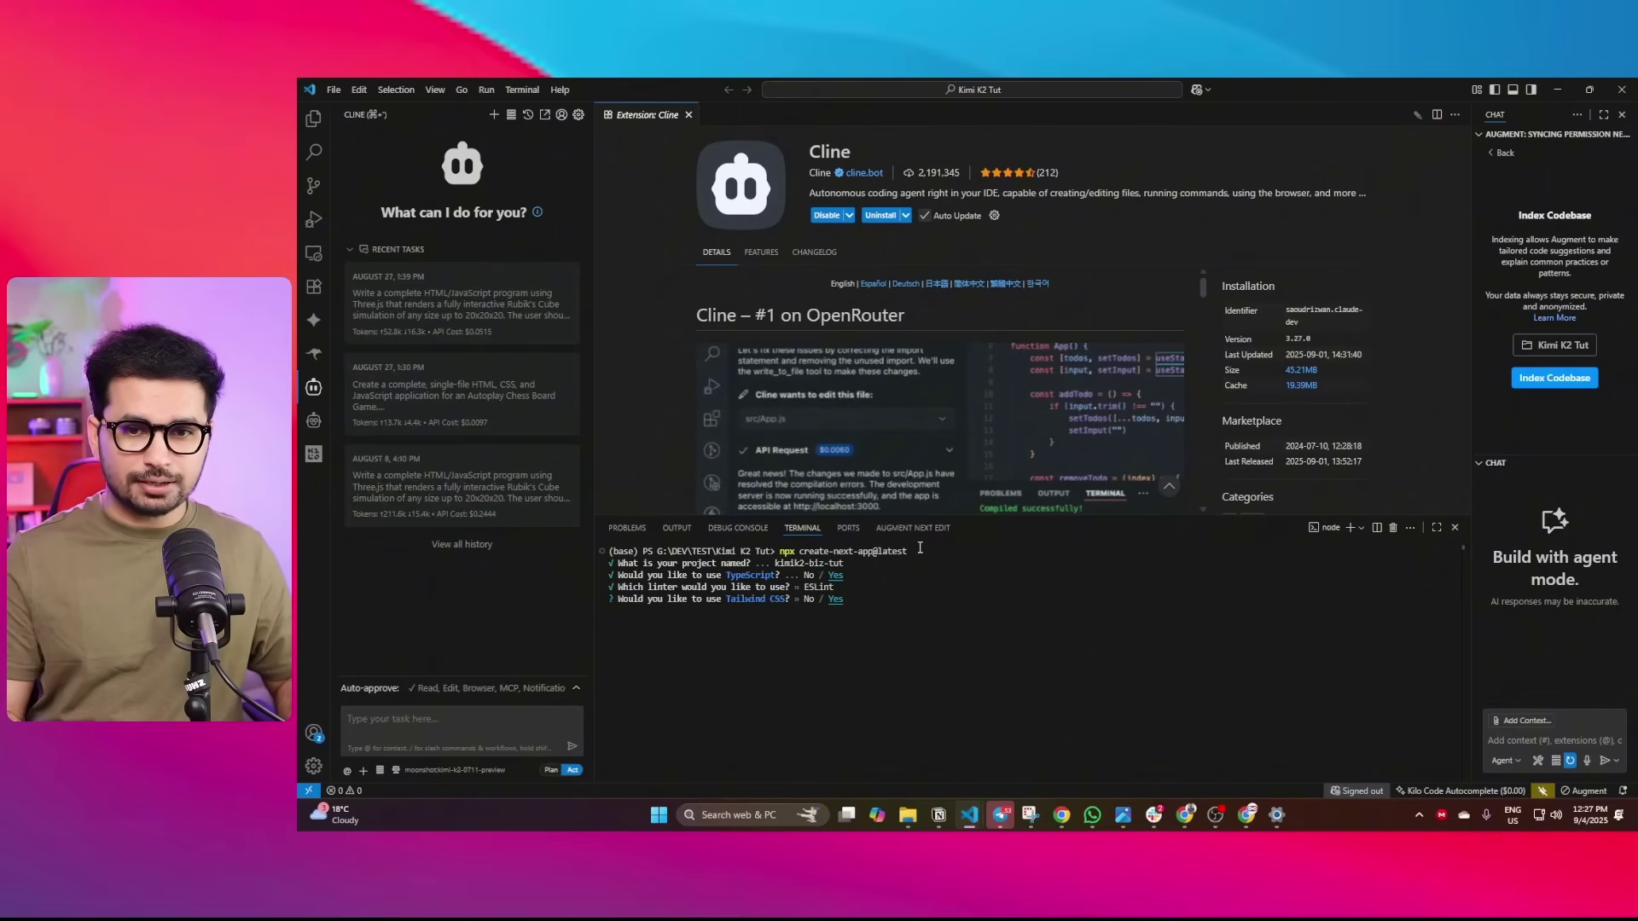
pyautogui.press('Return')
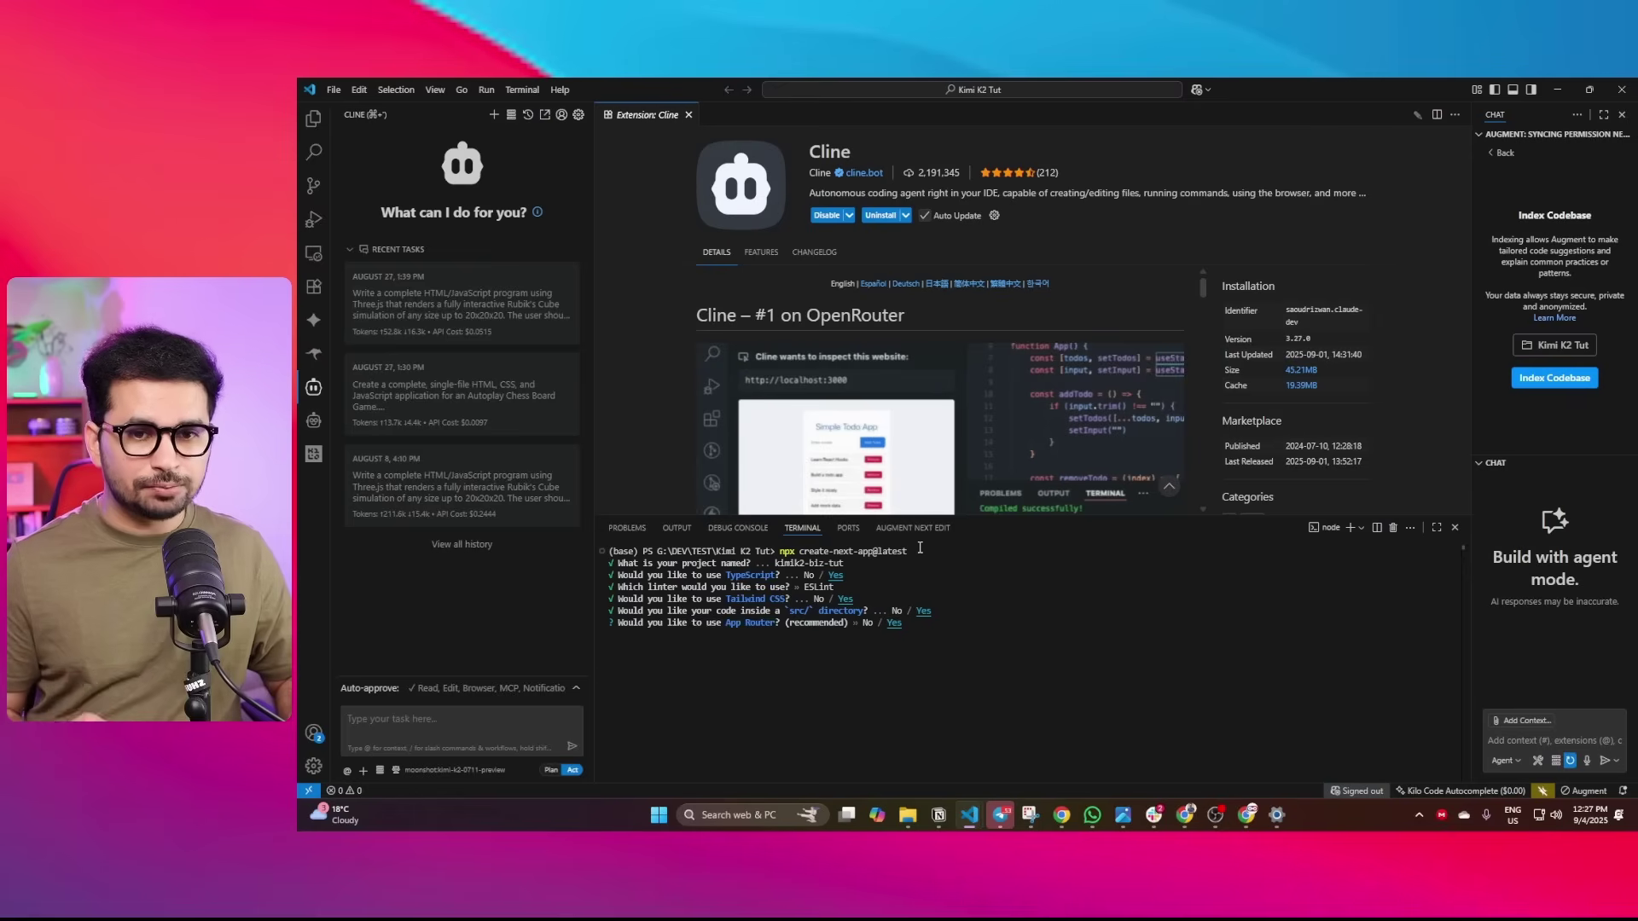
pyautogui.press('Return')
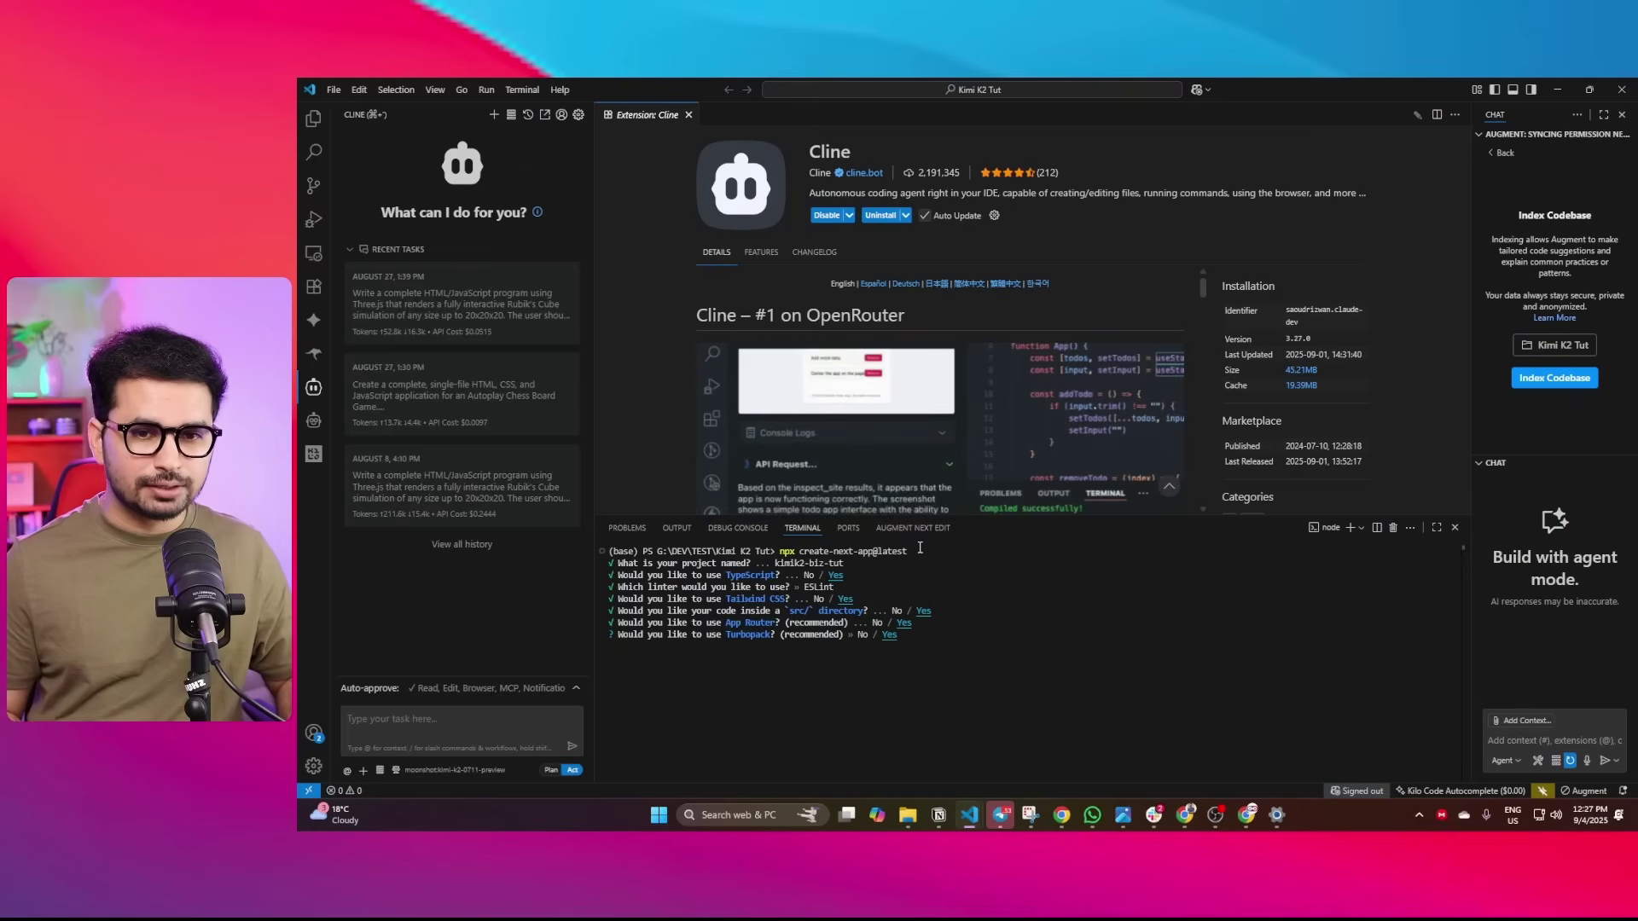
pyautogui.press('Return')
pyautogui.press('Return')
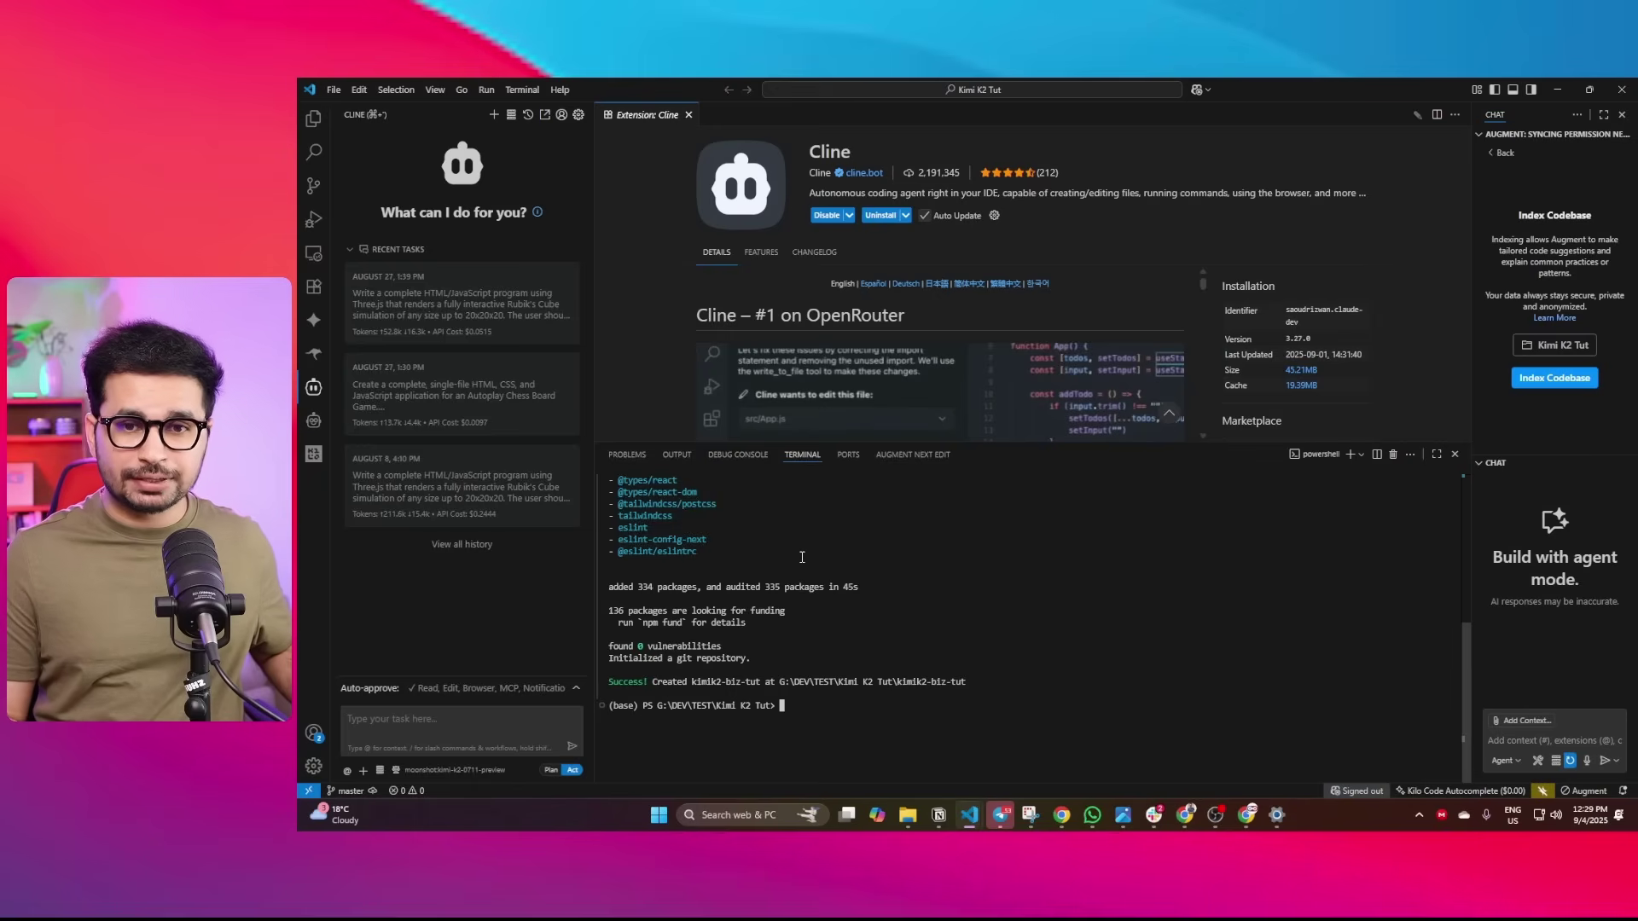
pyautogui.click(312, 119)
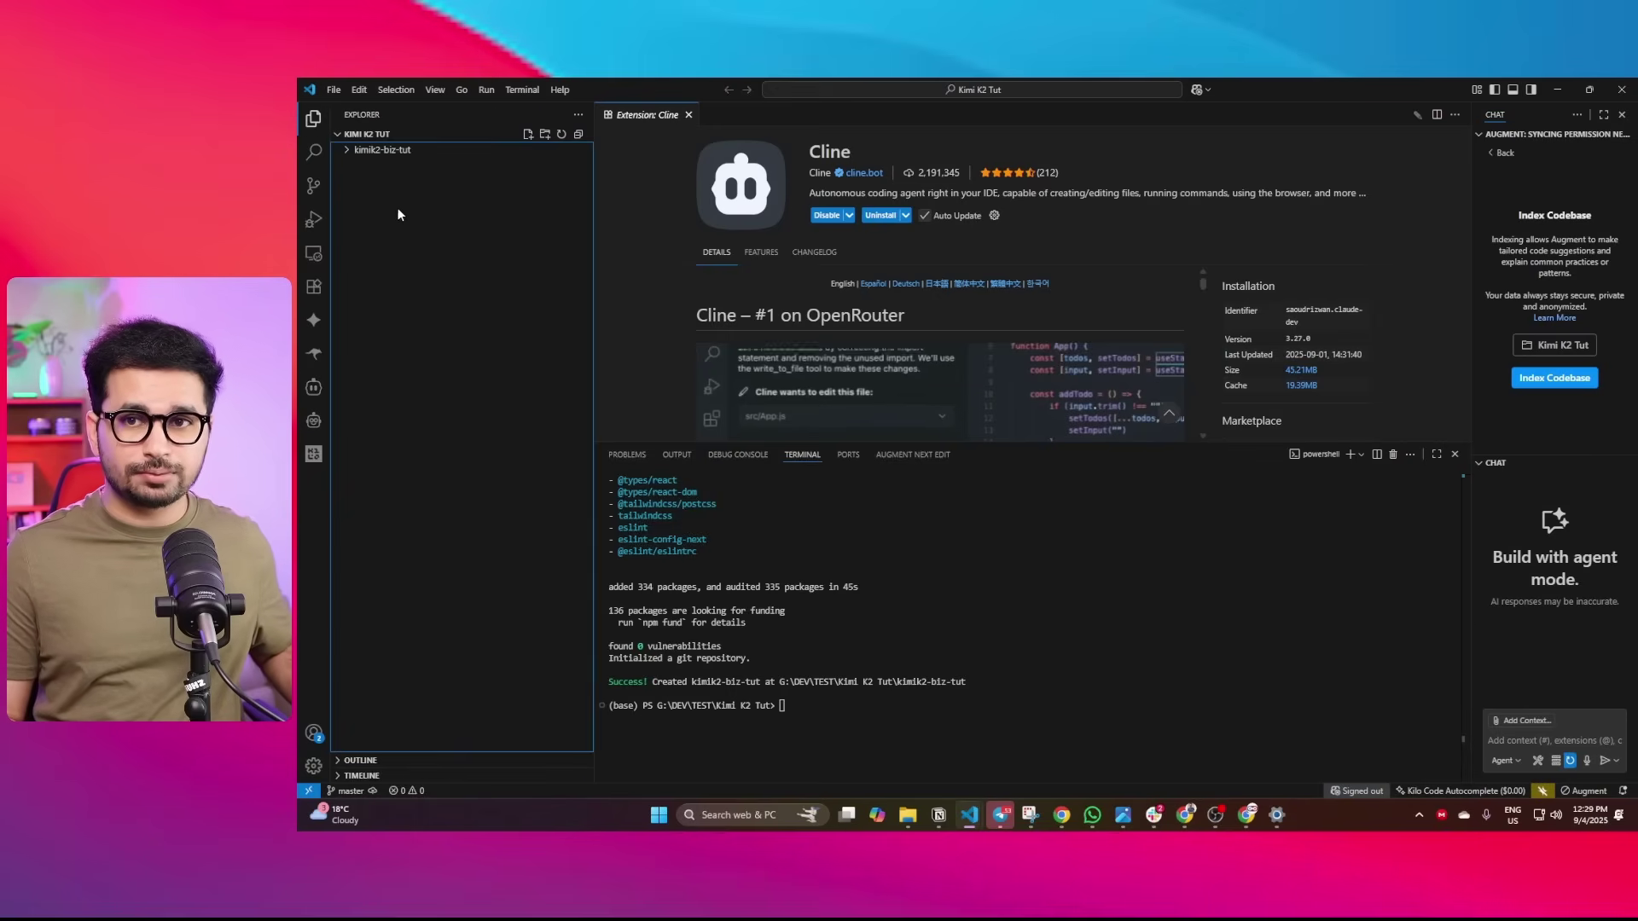
pyautogui.click(378, 151)
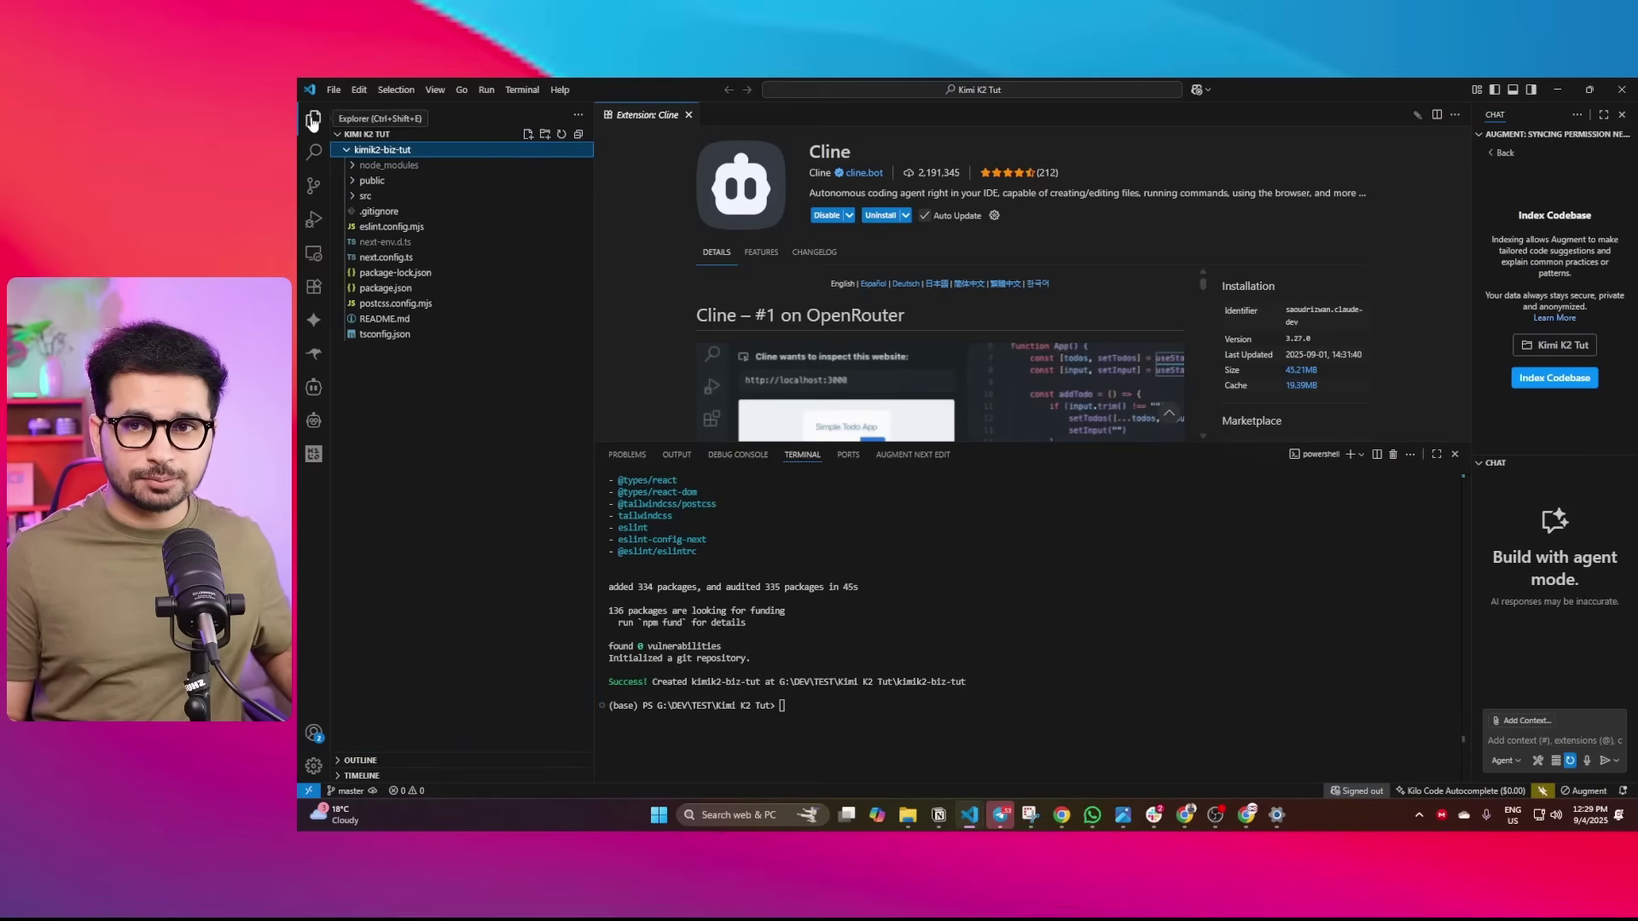